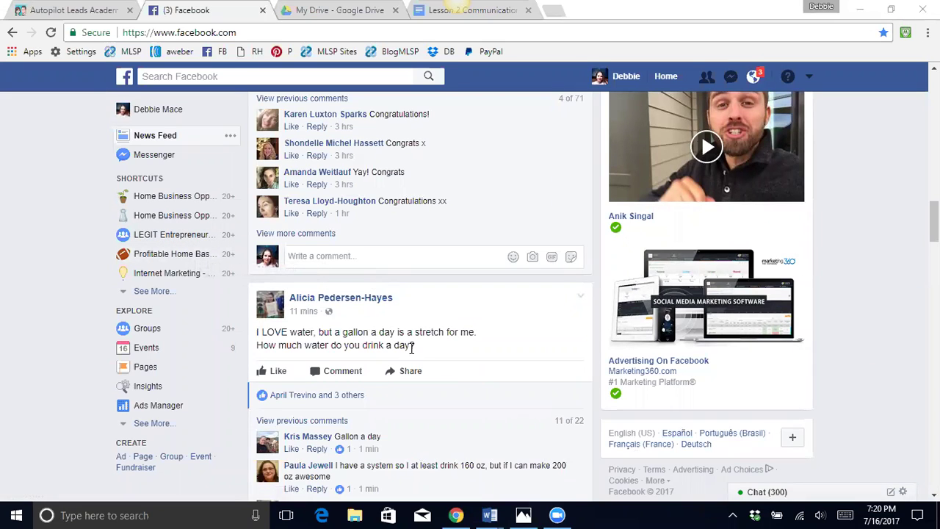
# - Open the Groups Discover page and browse suggested categories like Friends, Local, and Buy and Sell
pyautogui.scroll(20, 431, 290)
pyautogui.scroll(1, 431, 290)
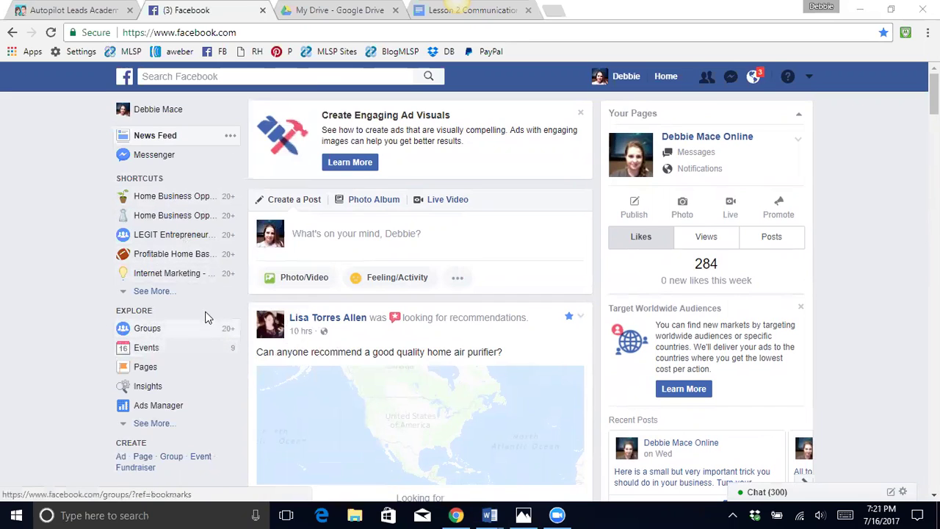
pyautogui.click(147, 330)
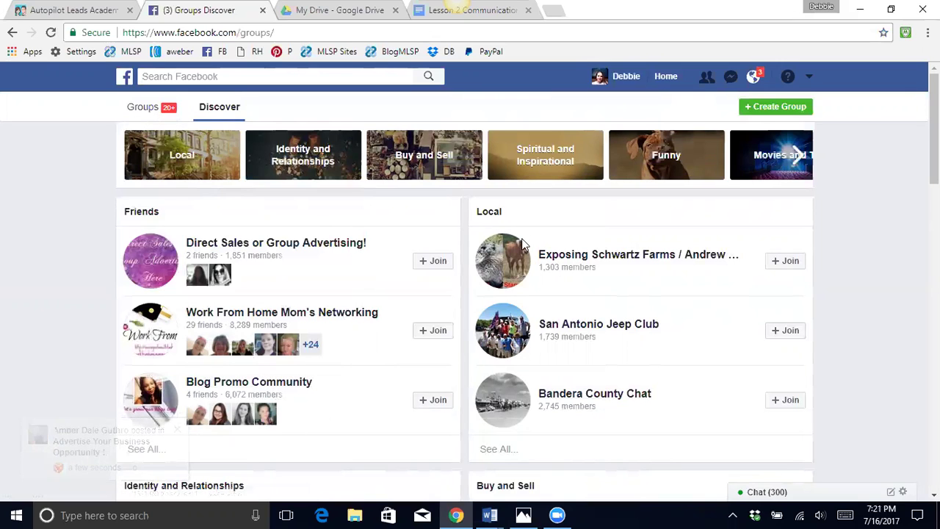
pyautogui.scroll(-1, 474, 274)
pyautogui.scroll(-2, 473, 273)
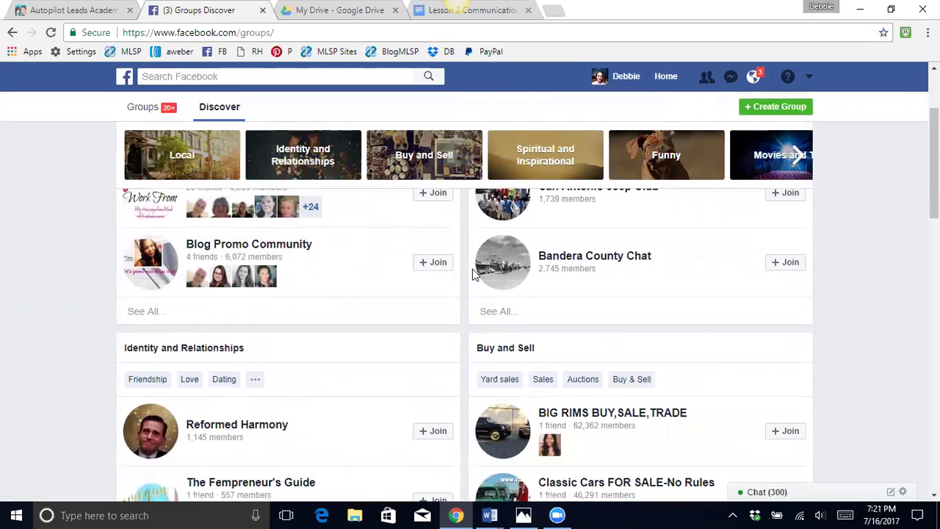
pyautogui.scroll(-5, 474, 274)
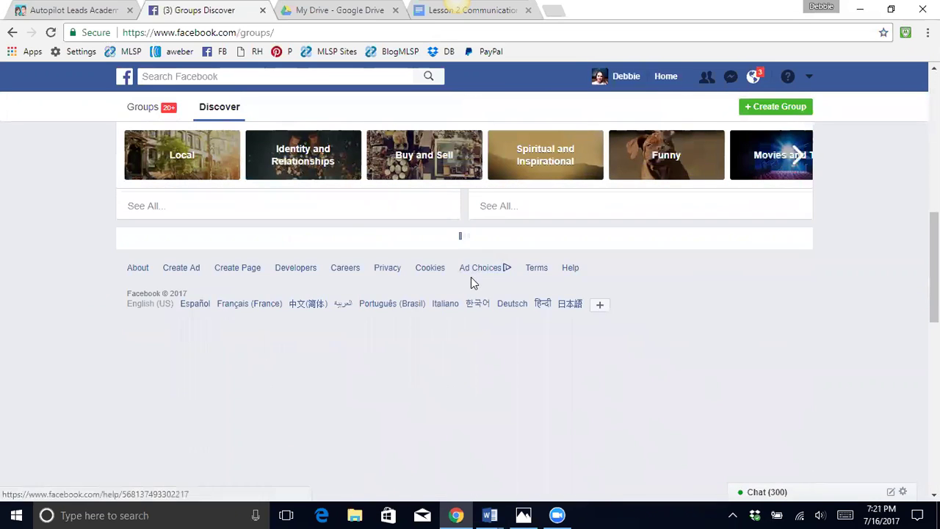
pyautogui.scroll(7, 470, 282)
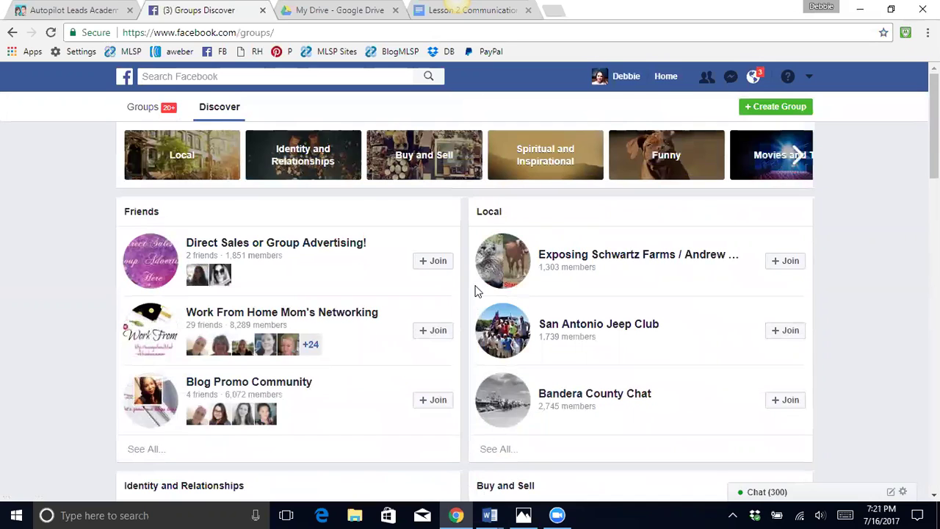
# - Switch to your own Groups overview and scroll through pending invites and the Favorites list
pyautogui.click(143, 108)
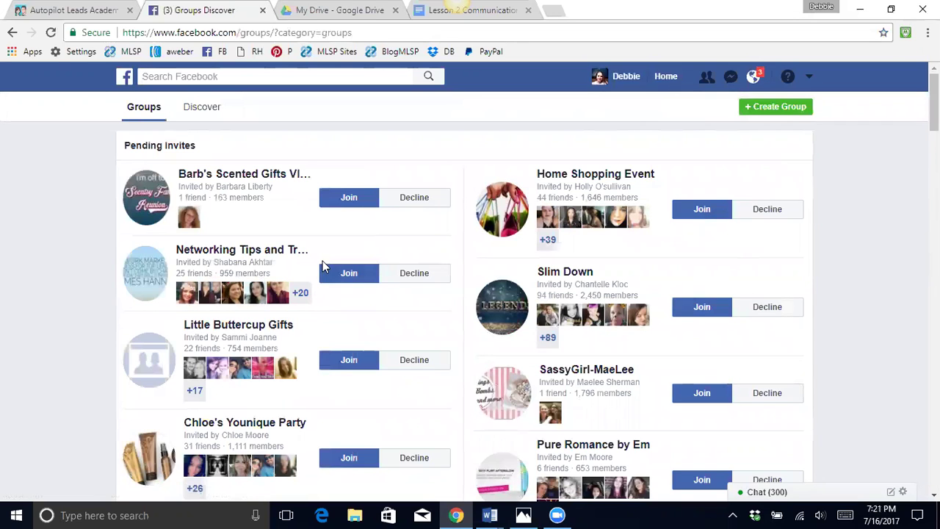
pyautogui.click(206, 109)
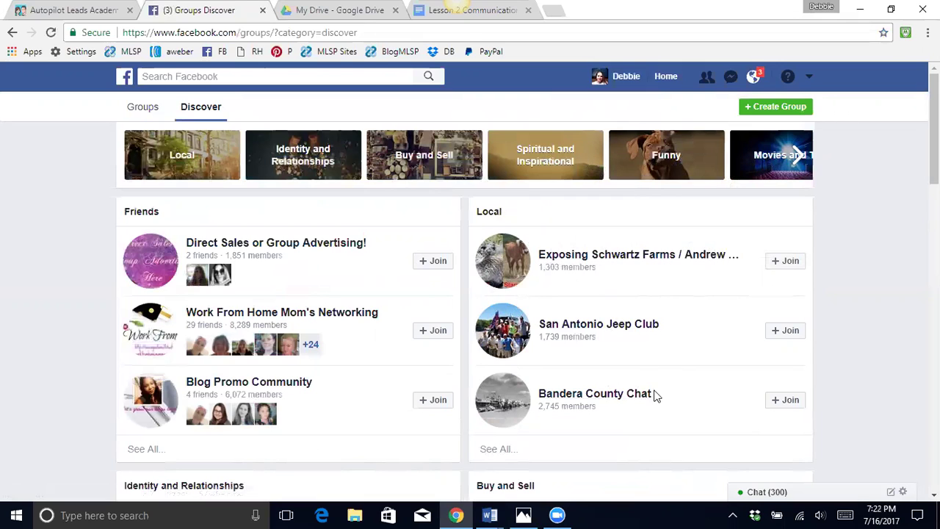
pyautogui.click(143, 108)
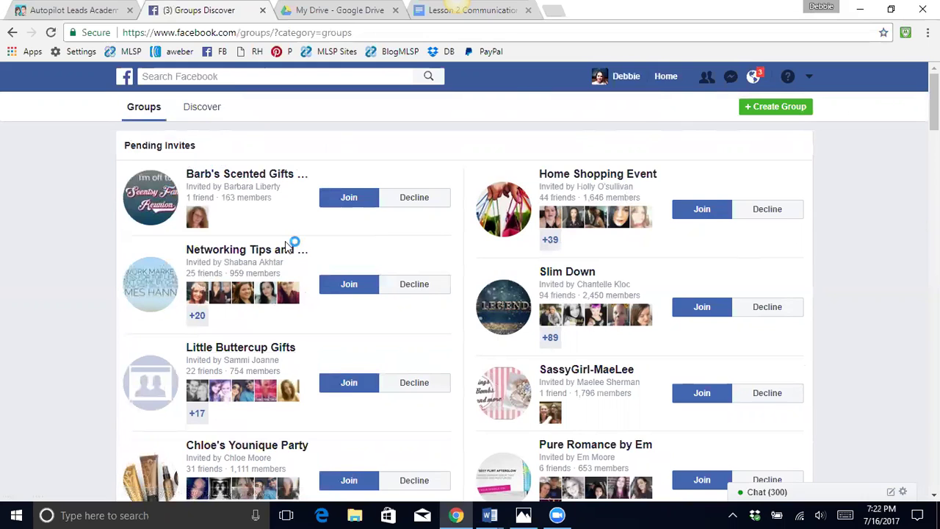
pyautogui.scroll(-1, 658, 159)
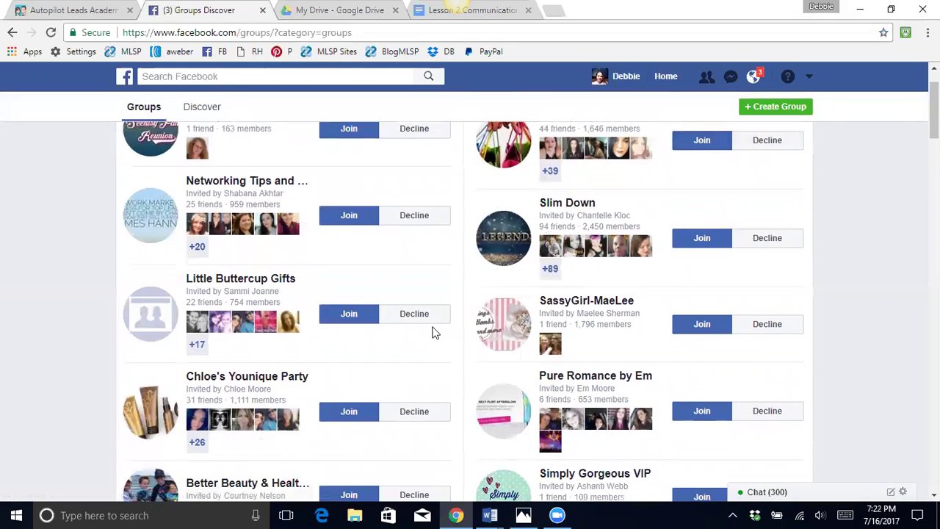
pyautogui.scroll(-8, 411, 341)
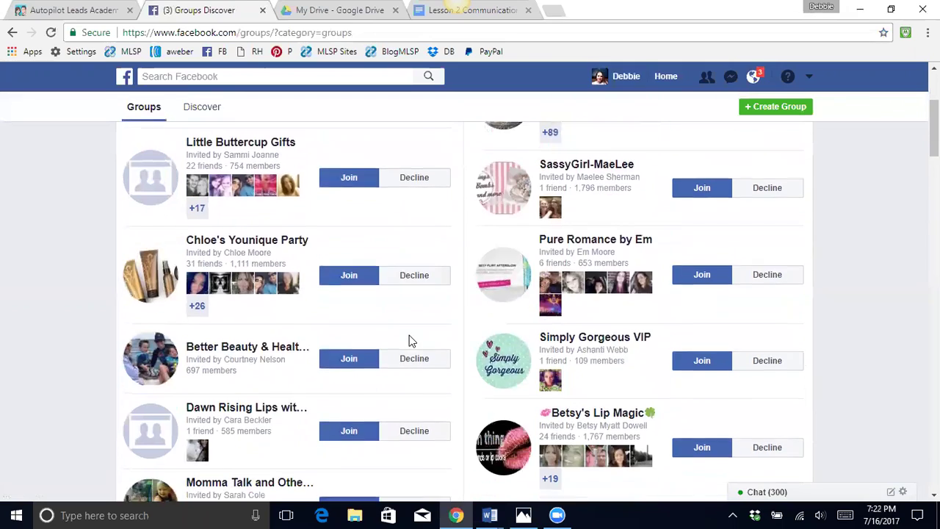
# - Remove the 'Home Business Opportunities-Onlin…' group from the Favorites list
pyautogui.scroll(-5, 420, 332)
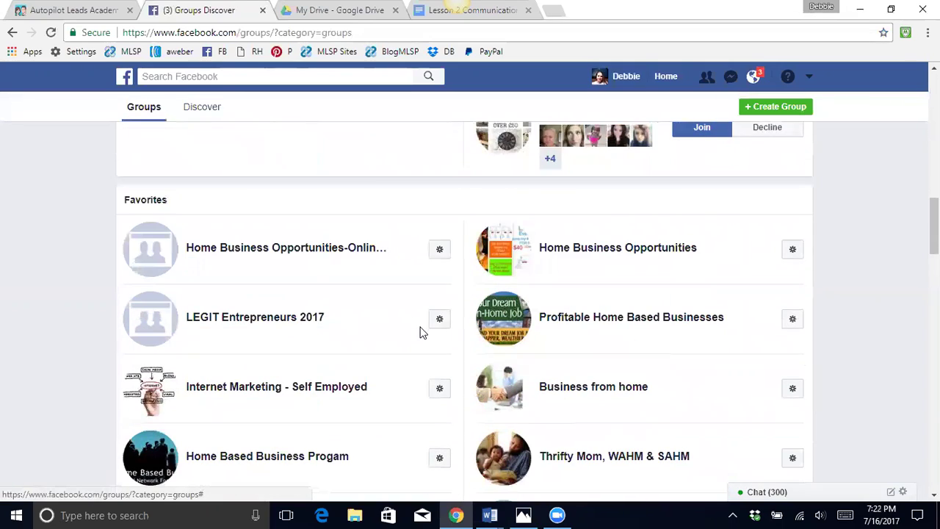
pyautogui.scroll(-2, 423, 330)
pyautogui.scroll(2, 415, 342)
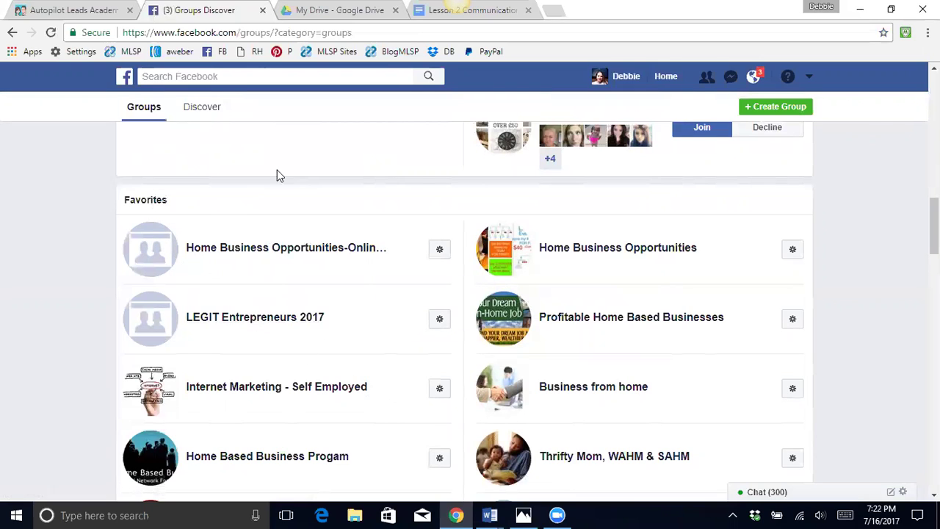
pyautogui.click(439, 257)
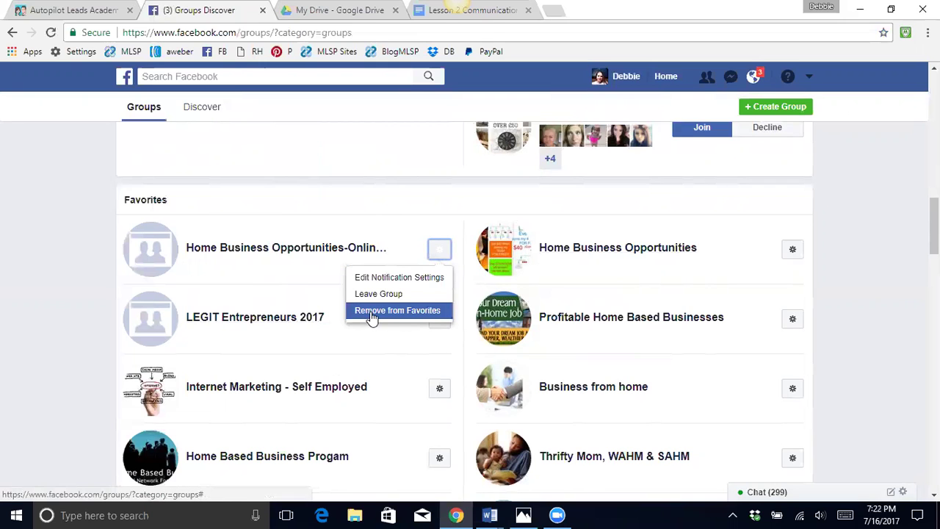
pyautogui.scroll(-3, 537, 299)
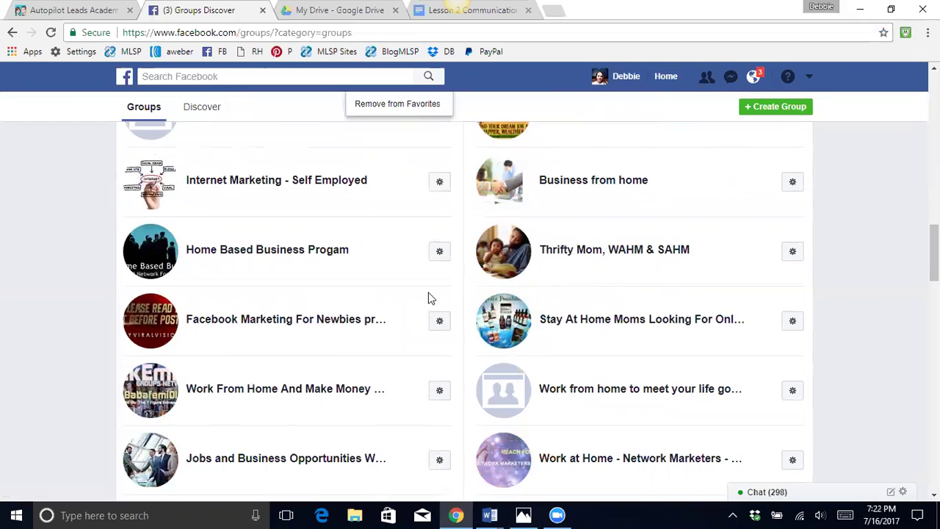
pyautogui.scroll(-3, 376, 309)
pyautogui.scroll(-1, 375, 311)
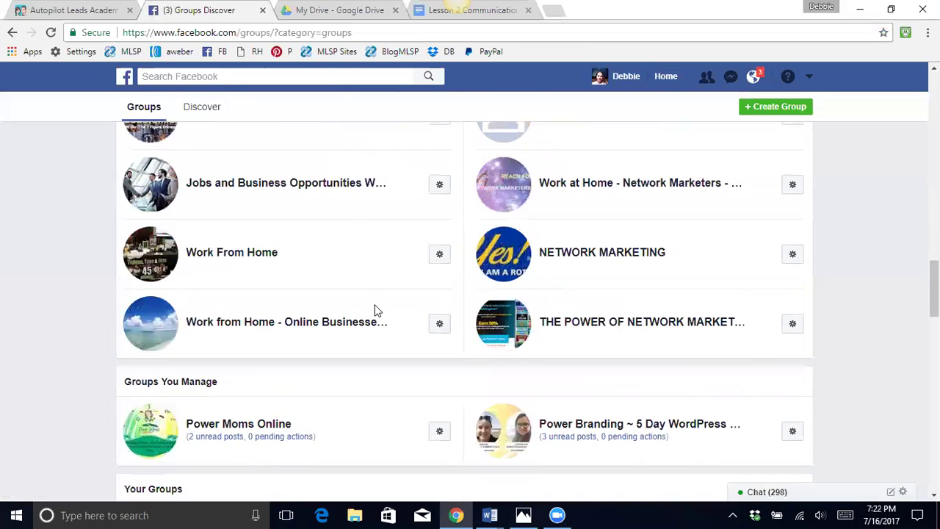
pyautogui.scroll(-2, 469, 290)
pyautogui.scroll(2, 481, 296)
pyautogui.scroll(6, 479, 297)
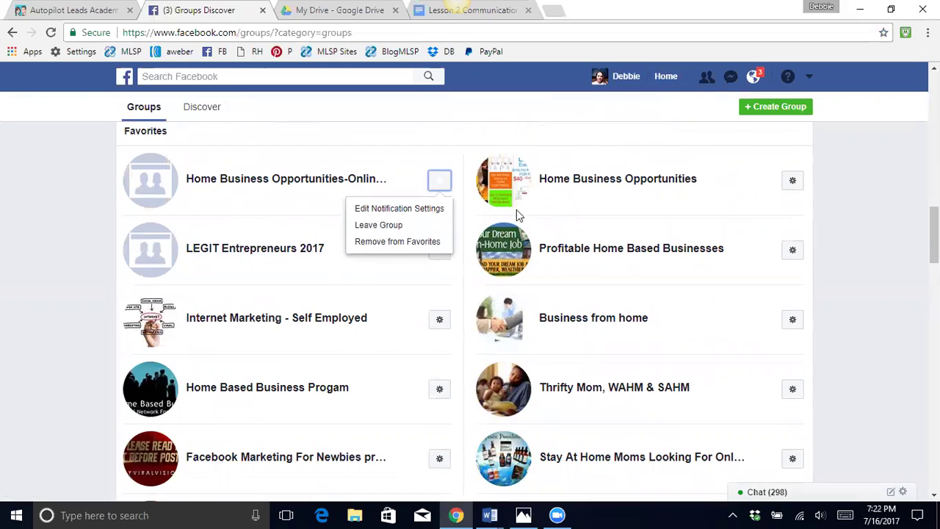
pyautogui.click(382, 243)
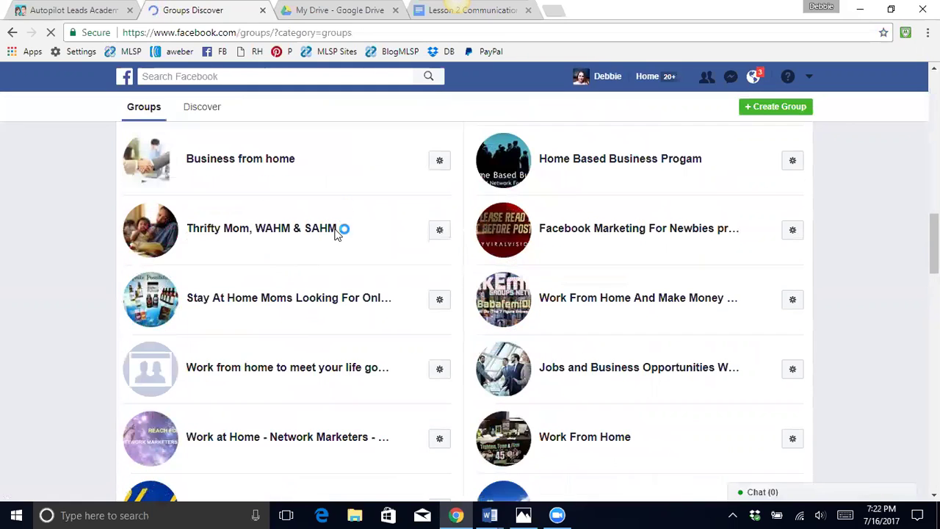
# - Scroll Your Groups, checking the options for the stay-at-home moms and NETWORK MARKETING groups
pyautogui.scroll(-4, 337, 243)
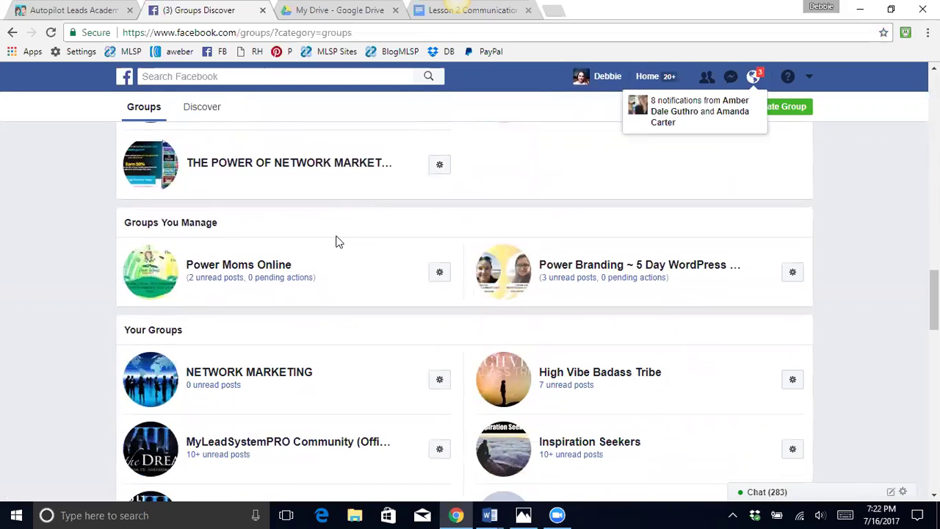
pyautogui.scroll(-2, 337, 242)
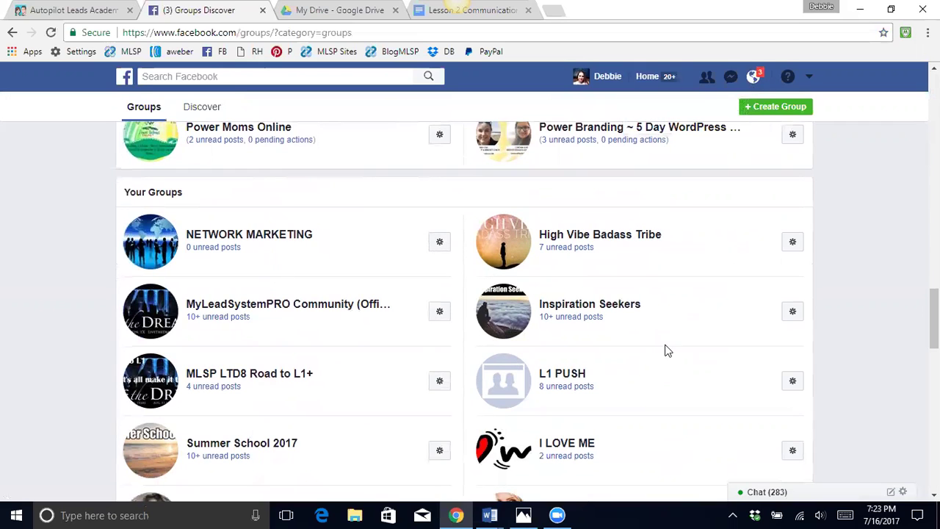
pyautogui.scroll(-4, 309, 220)
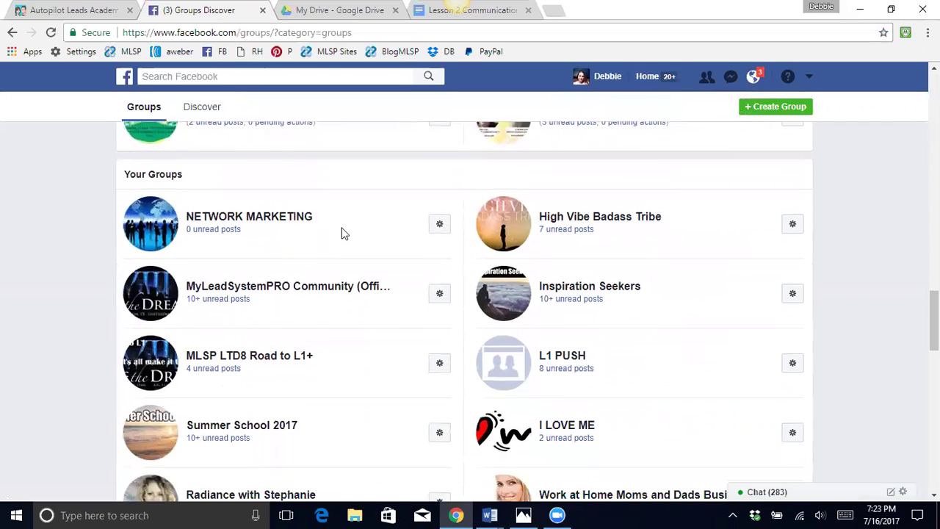
pyautogui.scroll(-2, 285, 189)
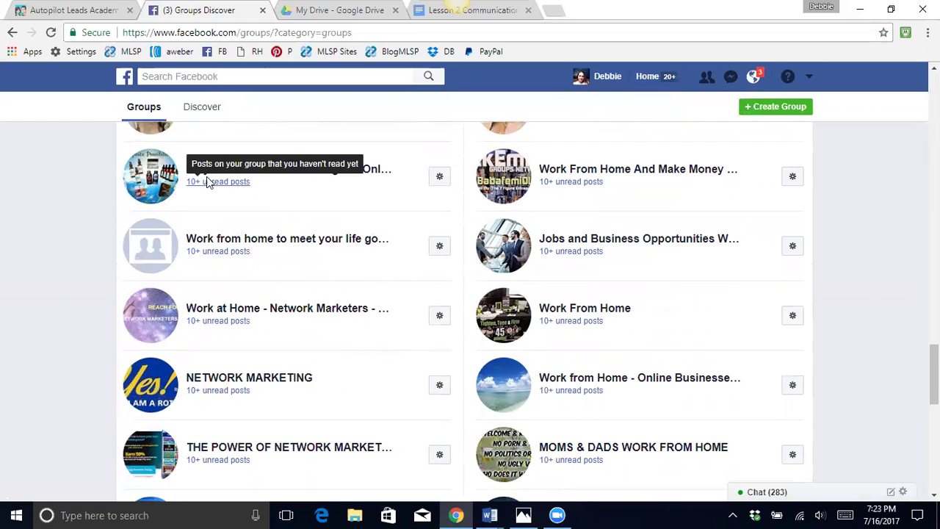
pyautogui.click(439, 179)
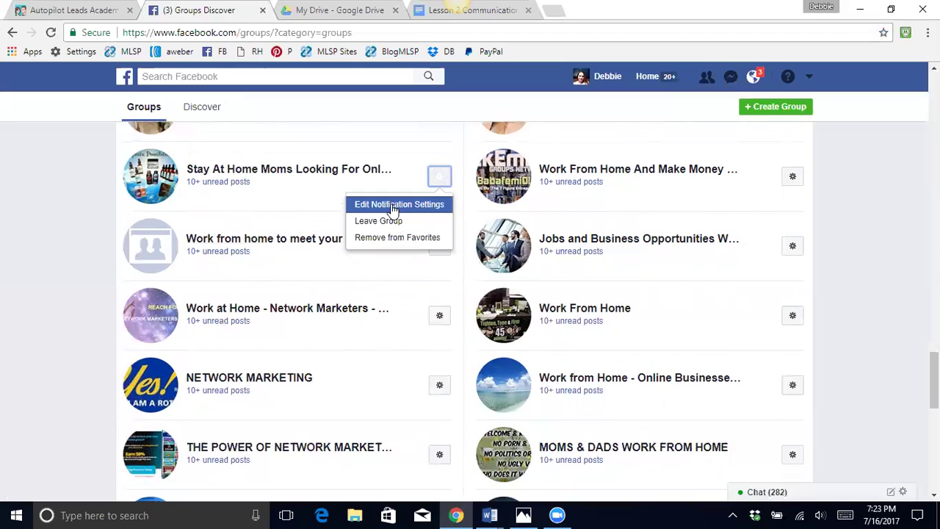
pyautogui.scroll(-1, 421, 316)
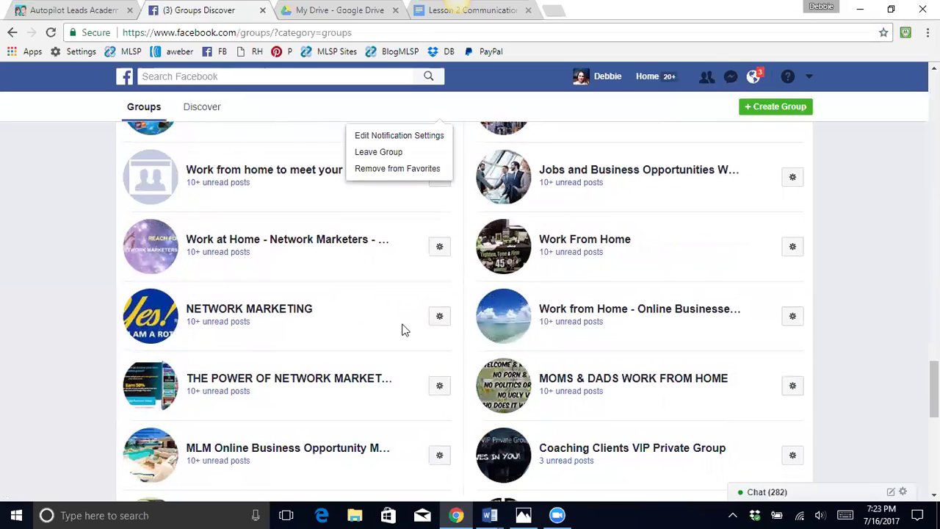
pyautogui.click(438, 317)
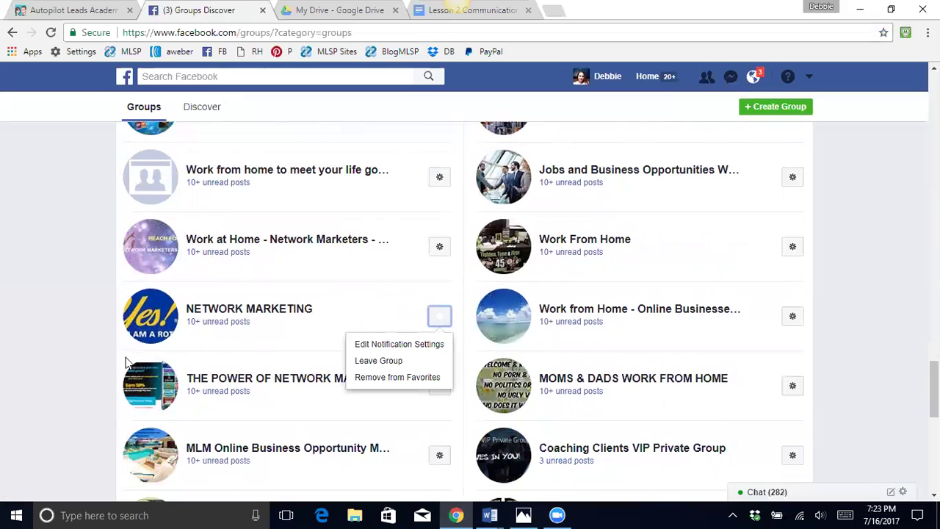
pyautogui.scroll(-8, 382, 287)
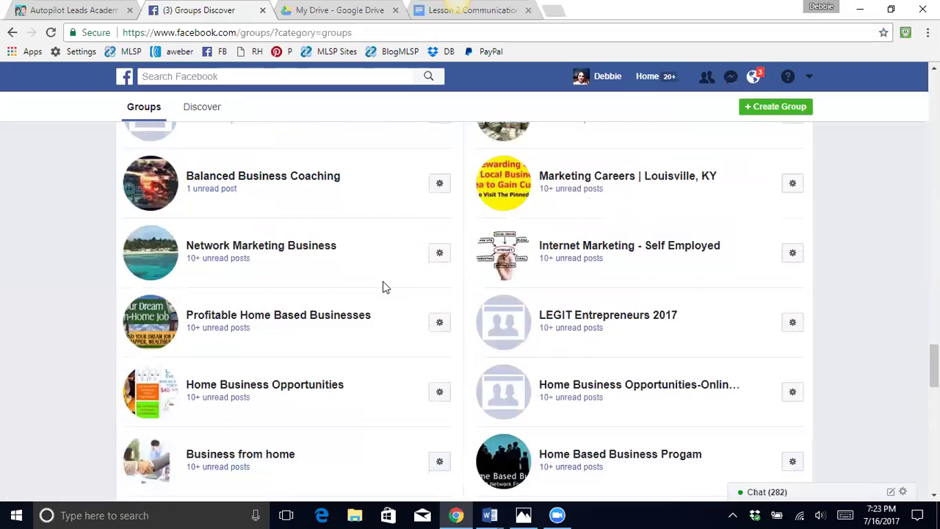
pyautogui.scroll(-8, 383, 287)
pyautogui.scroll(-5, 383, 287)
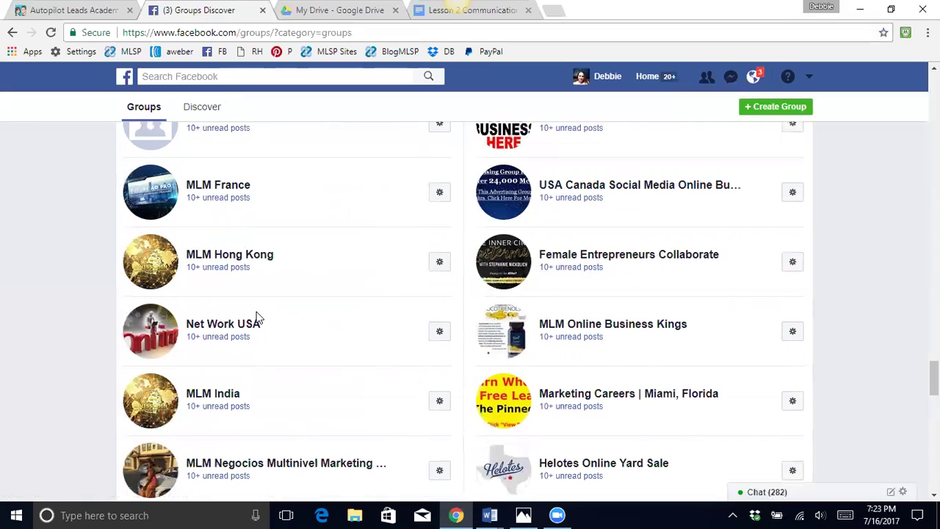
pyautogui.scroll(-3, 248, 321)
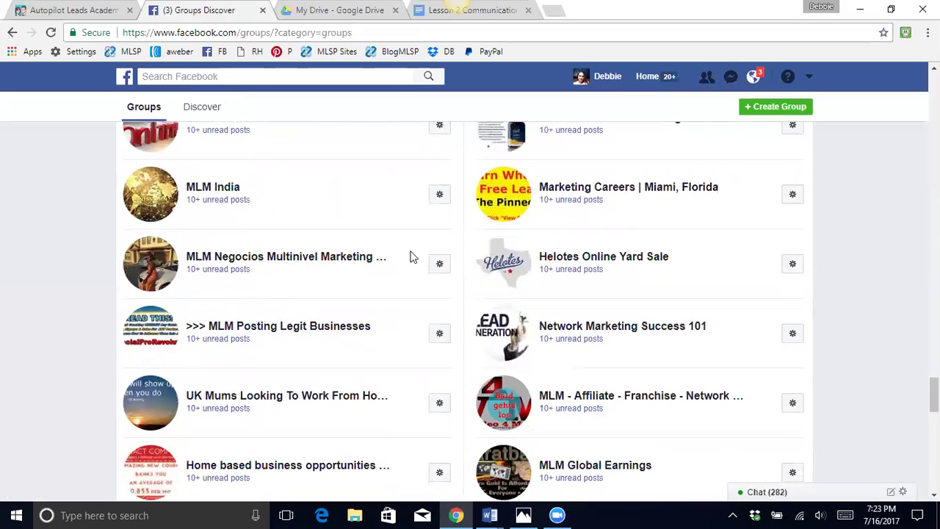
pyautogui.scroll(-1, 412, 257)
# - Try favoriting >>> MLM Posting Legit Businesses, dismiss the too-many-bookmarks notice, and return to News Feed
pyautogui.click(439, 265)
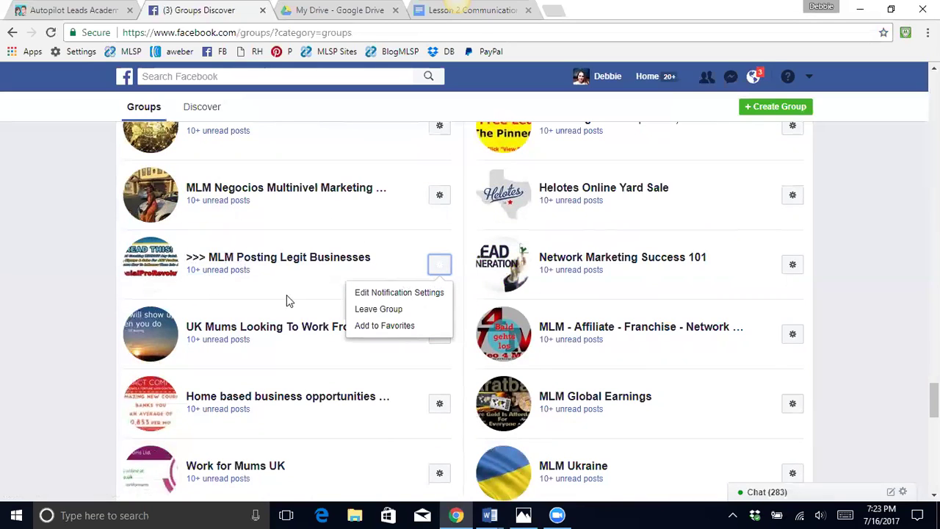
pyautogui.click(382, 326)
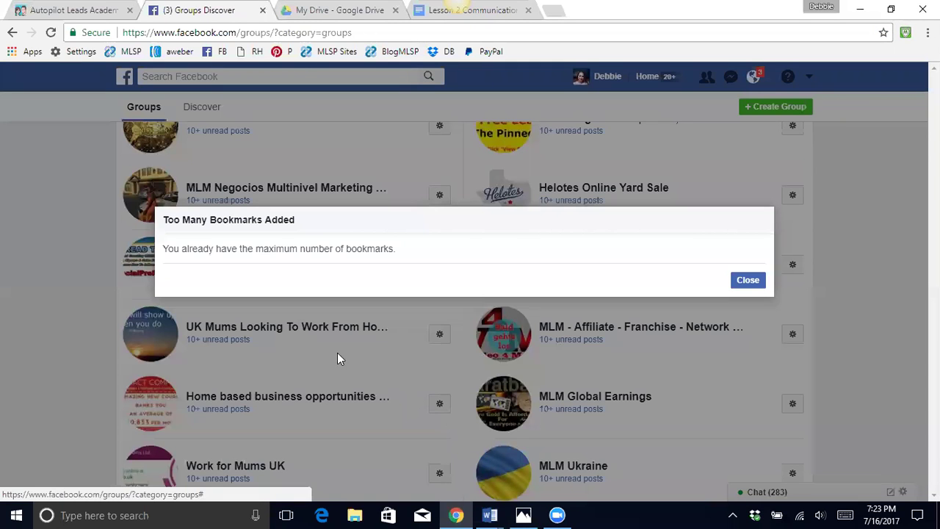
pyautogui.click(746, 281)
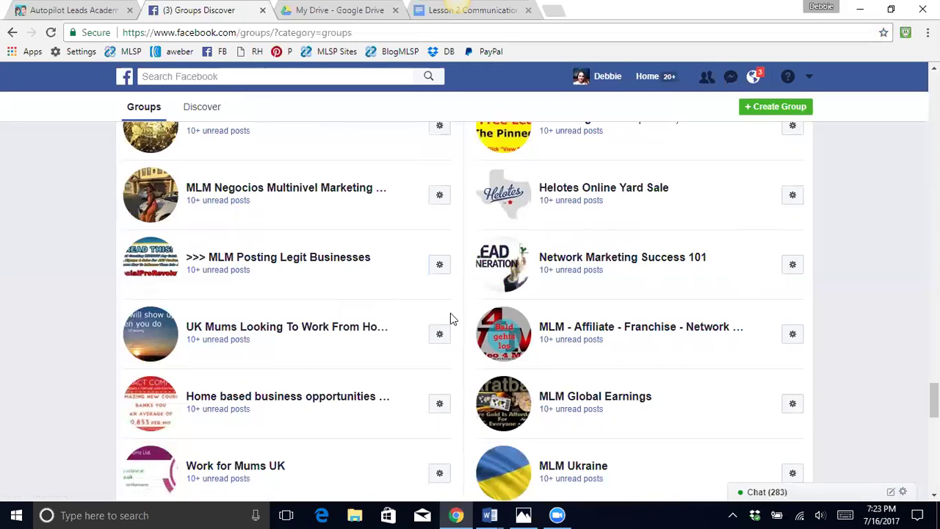
pyautogui.scroll(-20, 384, 344)
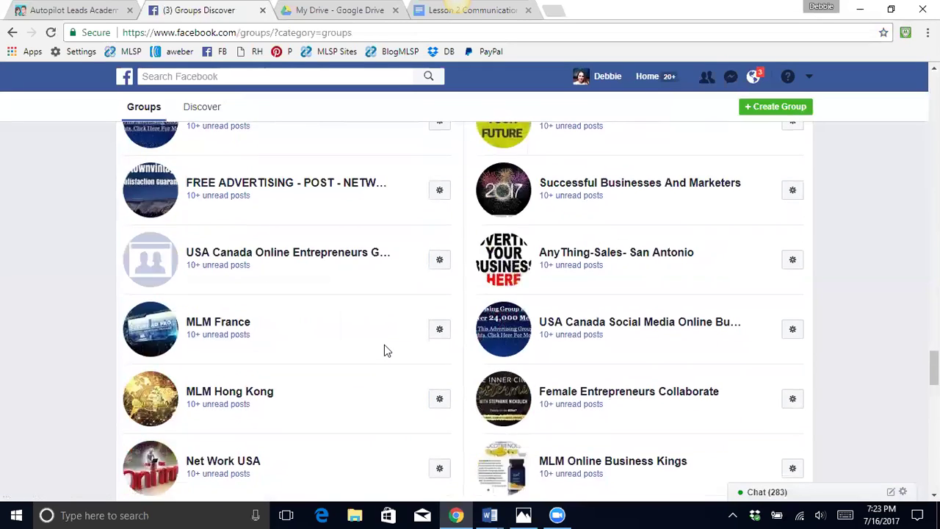
pyautogui.click(125, 77)
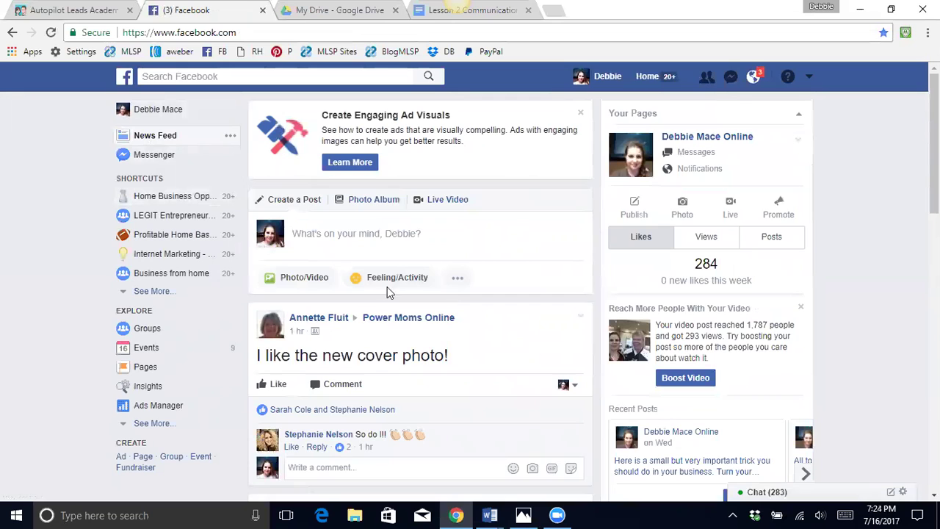
# - Approve the one pending join request in Home Business Opportunities and view its Discussion feed
pyautogui.click(152, 291)
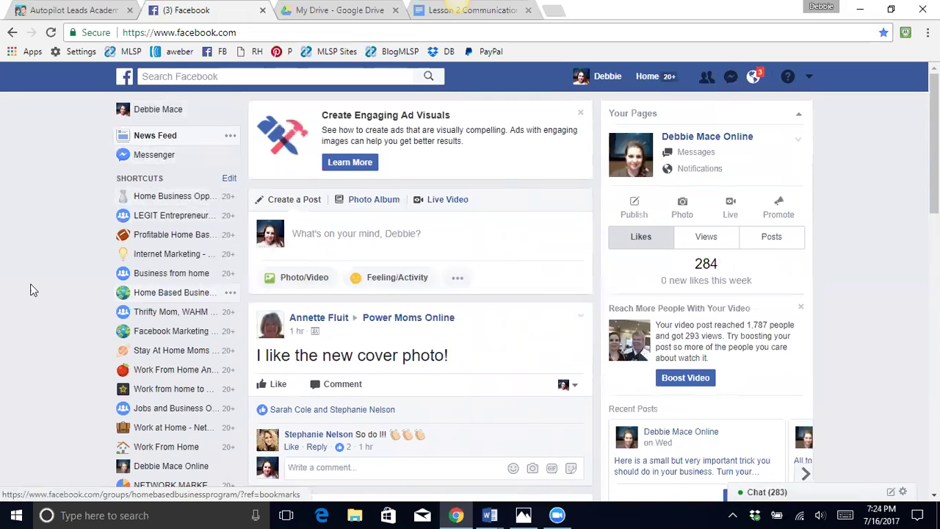
pyautogui.click(174, 196)
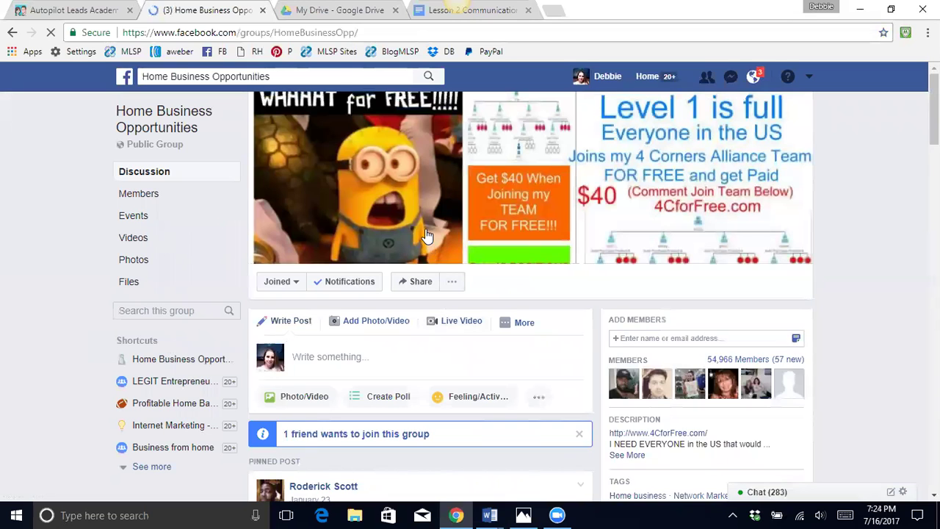
pyautogui.scroll(-2, 428, 231)
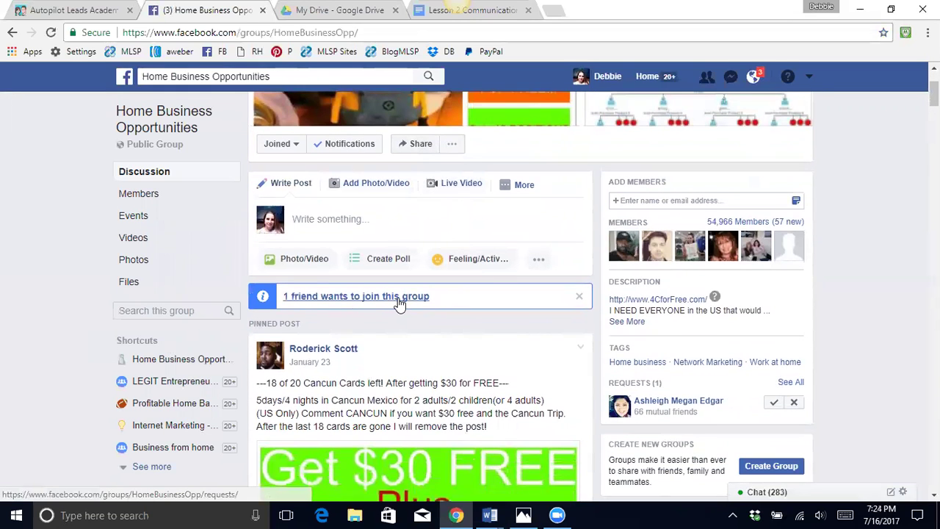
pyautogui.click(402, 297)
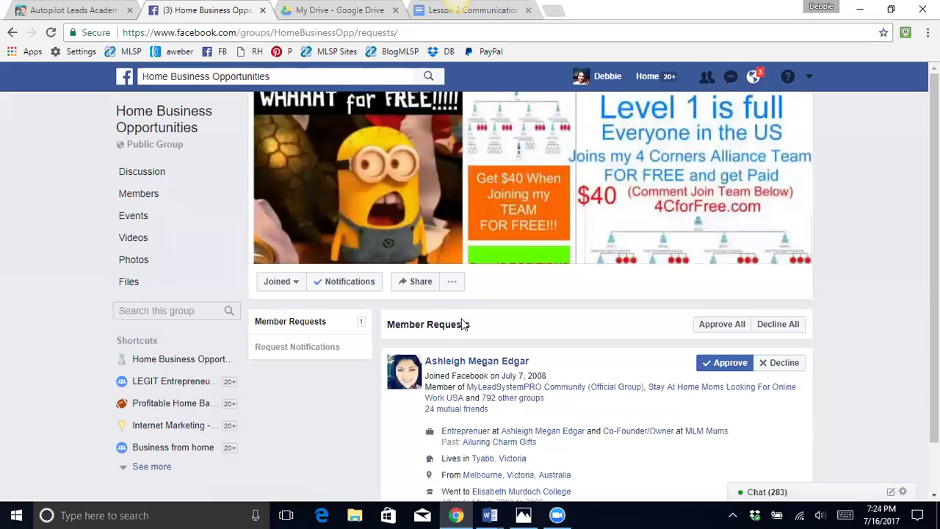
pyautogui.click(730, 363)
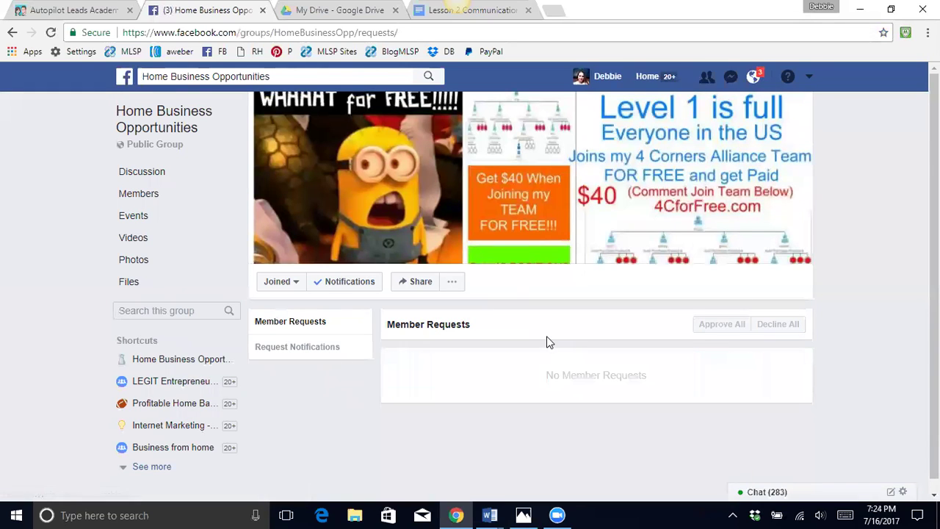
pyautogui.click(141, 171)
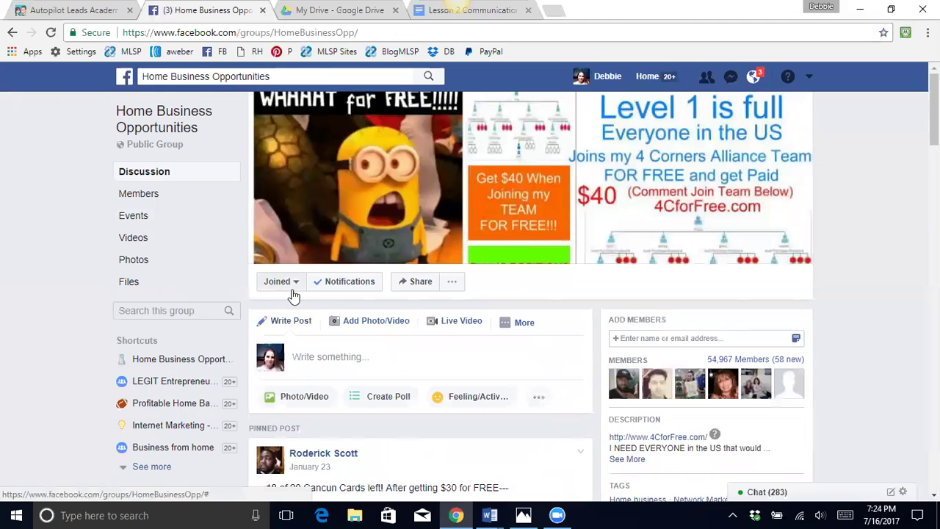
# - Expand the 'Write something...' composer in the Home Business Opportunities group
pyautogui.scroll(-1, 318, 292)
pyautogui.scroll(-3, 318, 287)
pyautogui.scroll(1, 411, 352)
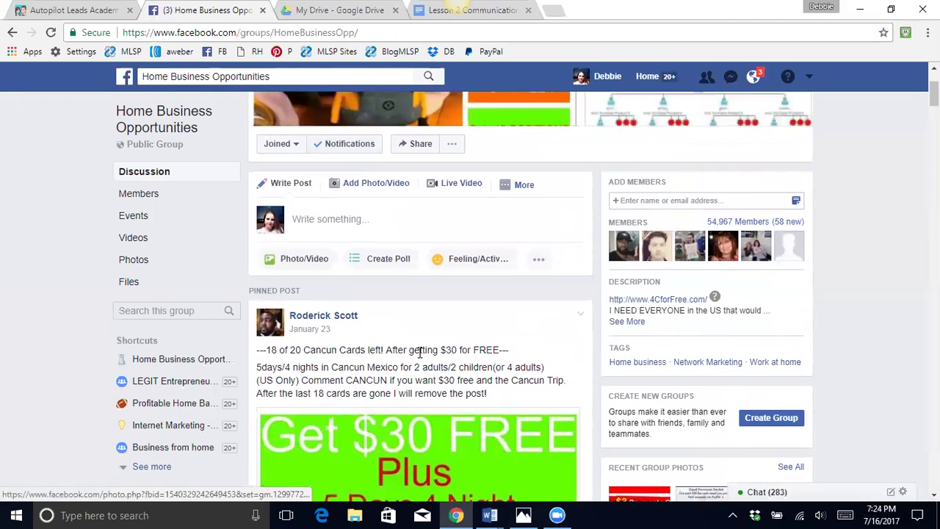
pyautogui.click(312, 220)
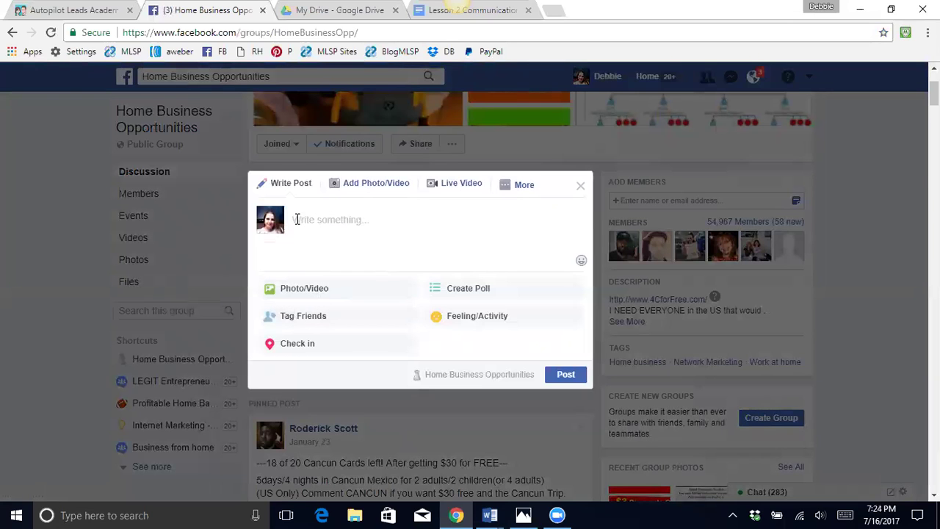
# - Copy all of Document2's webinar announcement text in Word, then minimize Word
pyautogui.moveTo(497, 514)
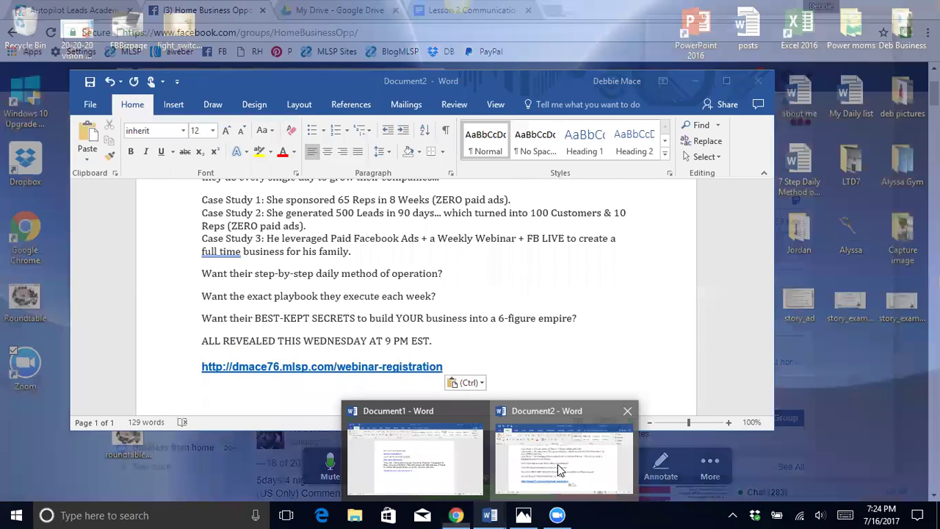
pyautogui.click(557, 464)
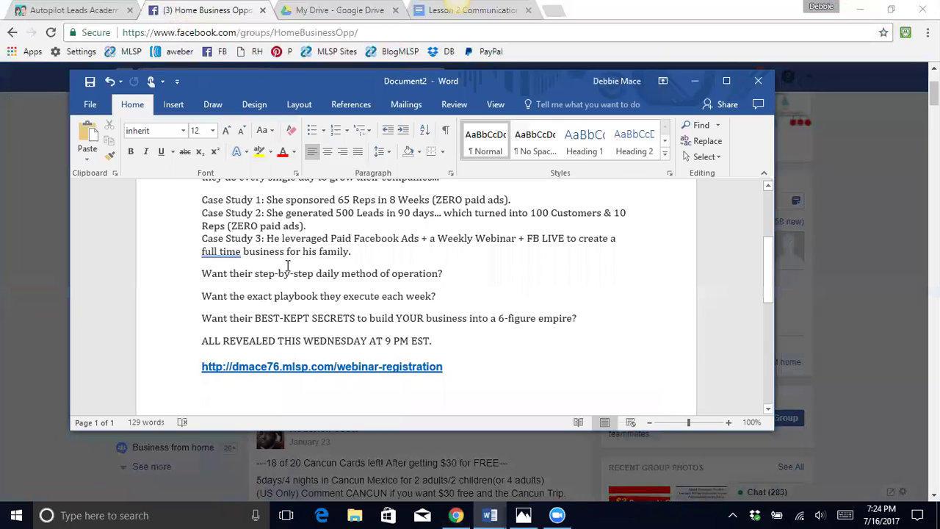
pyautogui.click(290, 263)
pyautogui.hotkey('ctrl', 'a')
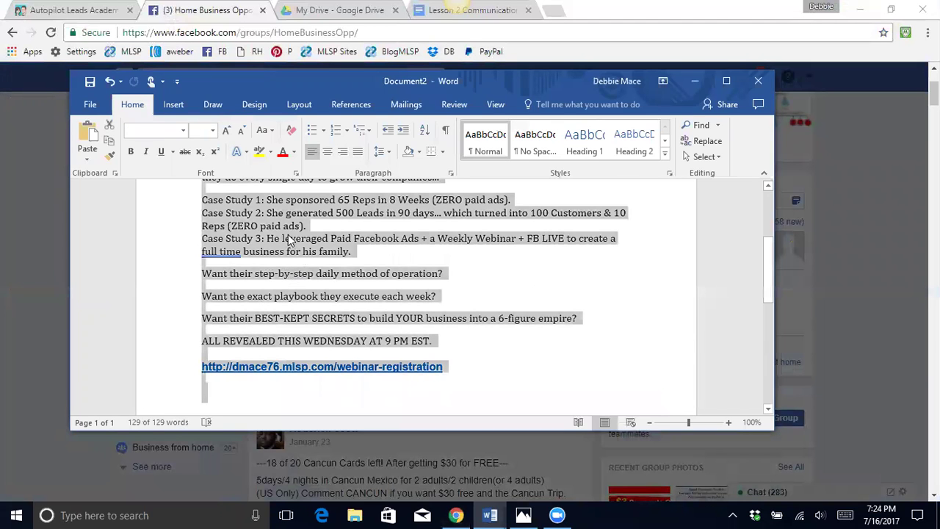
pyautogui.rightClick(289, 241)
pyautogui.click(323, 260)
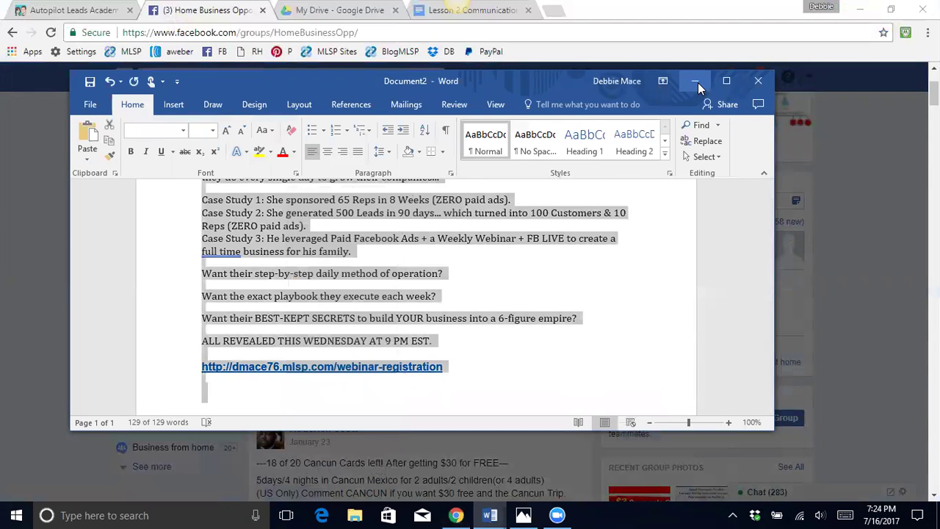
pyautogui.click(695, 82)
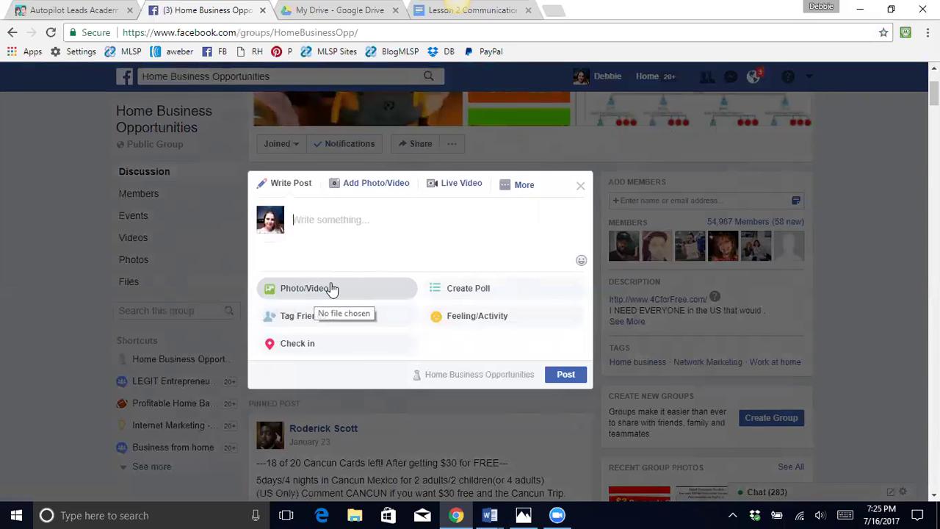
# - Attach the Roundtable Mastermind image and paste the webinar announcement as the post's text
pyautogui.click(303, 296)
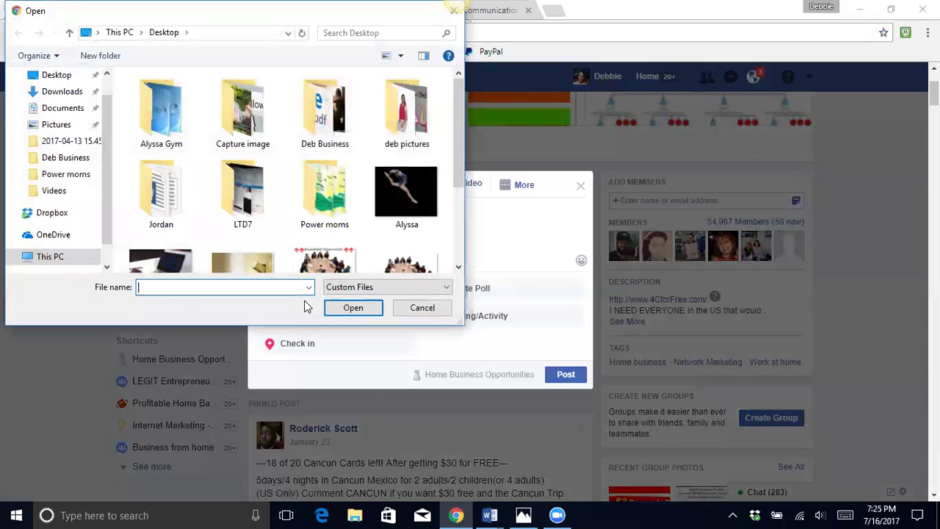
pyautogui.scroll(-2, 286, 197)
pyautogui.doubleClick(325, 163)
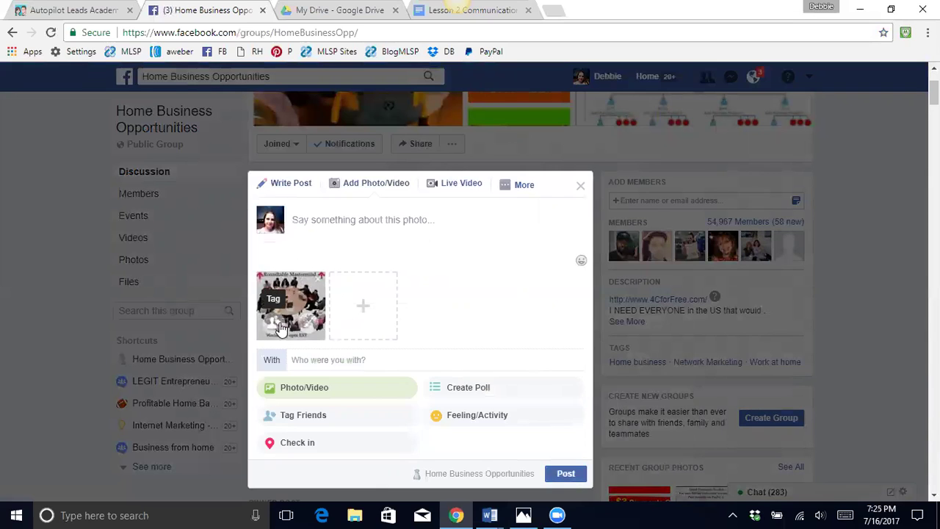
pyautogui.click(308, 221)
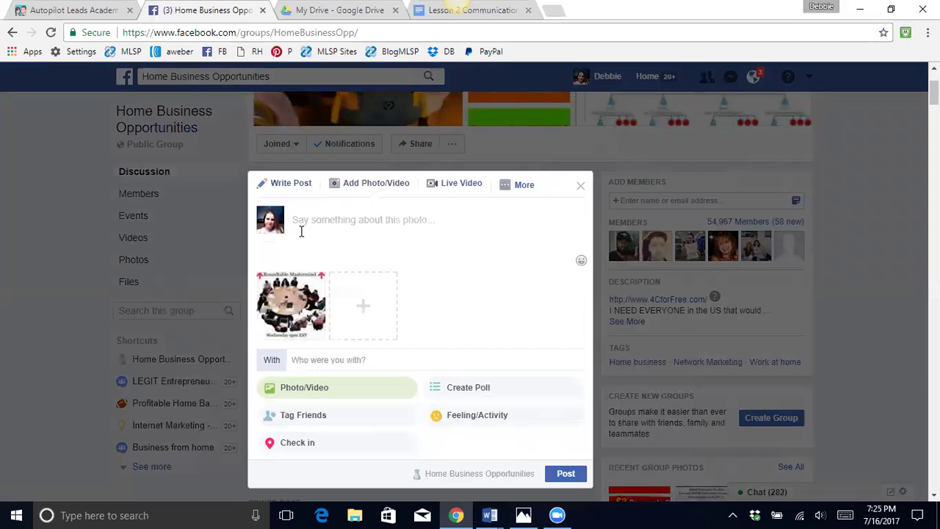
pyautogui.hotkey('ctrl', 'v')
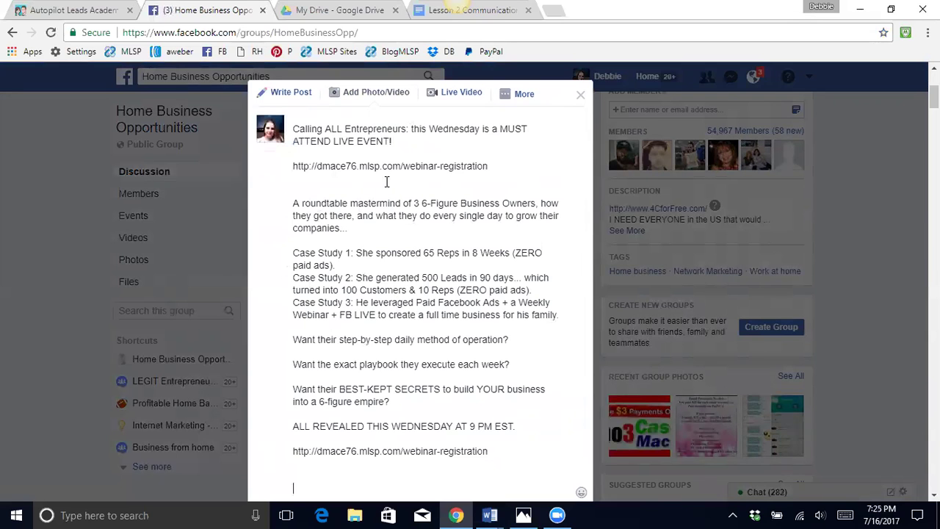
pyautogui.scroll(-3, 377, 198)
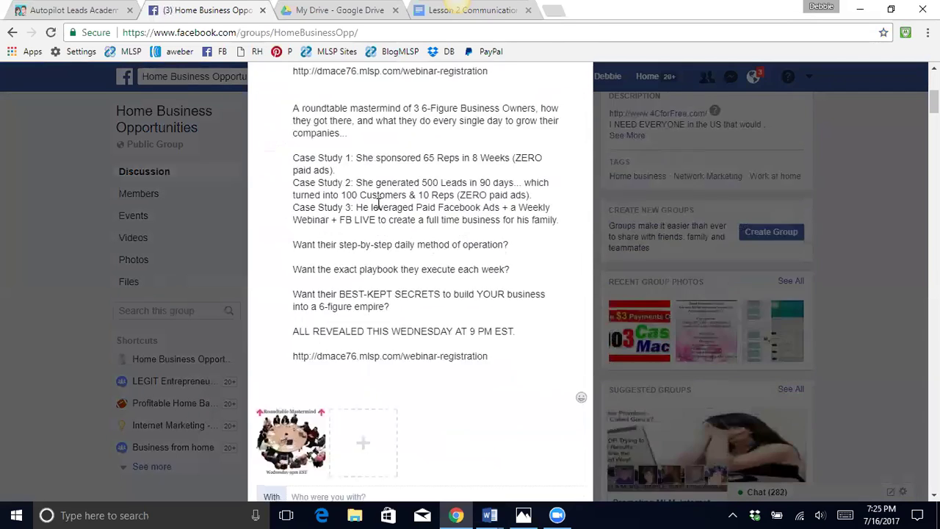
pyautogui.scroll(1, 435, 258)
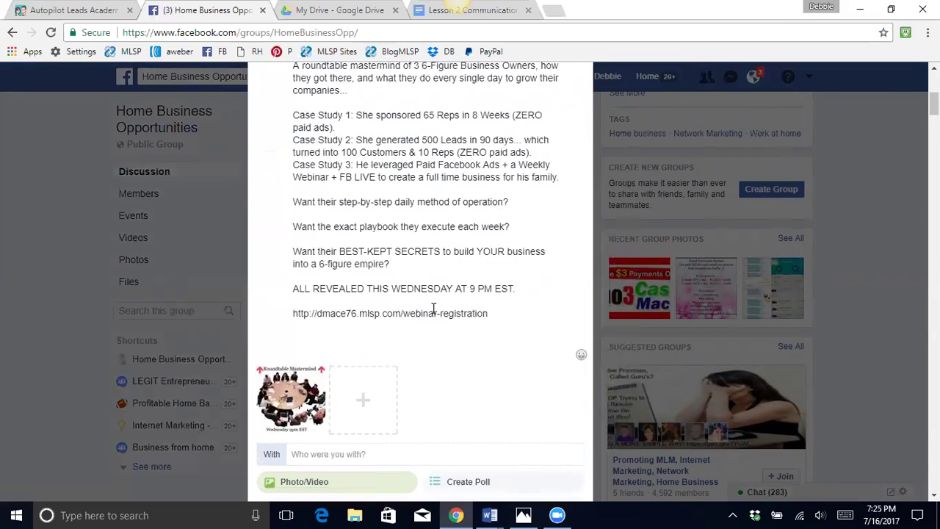
pyautogui.scroll(3, 447, 294)
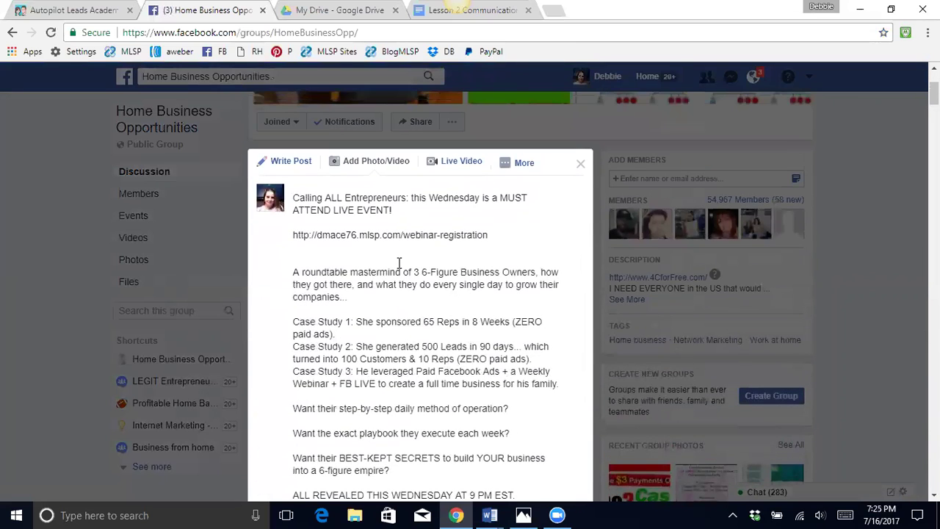
pyautogui.scroll(-5, 450, 218)
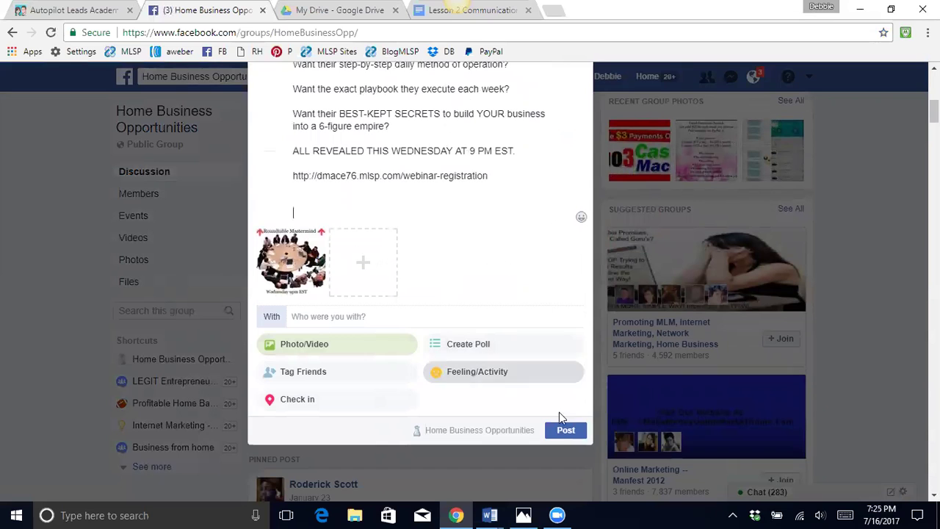
# - Publish the Roundtable Mastermind post to Home Business Opportunities and go back to the News Feed
pyautogui.click(562, 427)
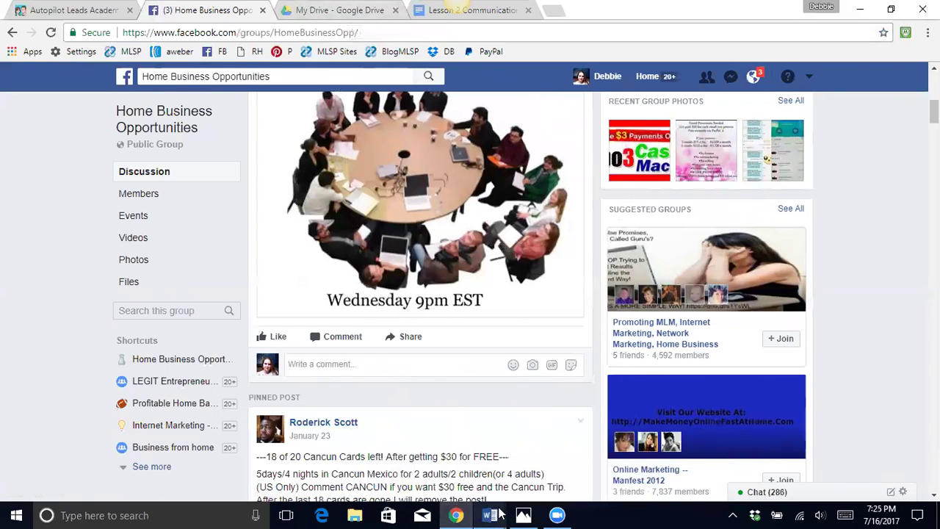
pyautogui.moveTo(499, 513)
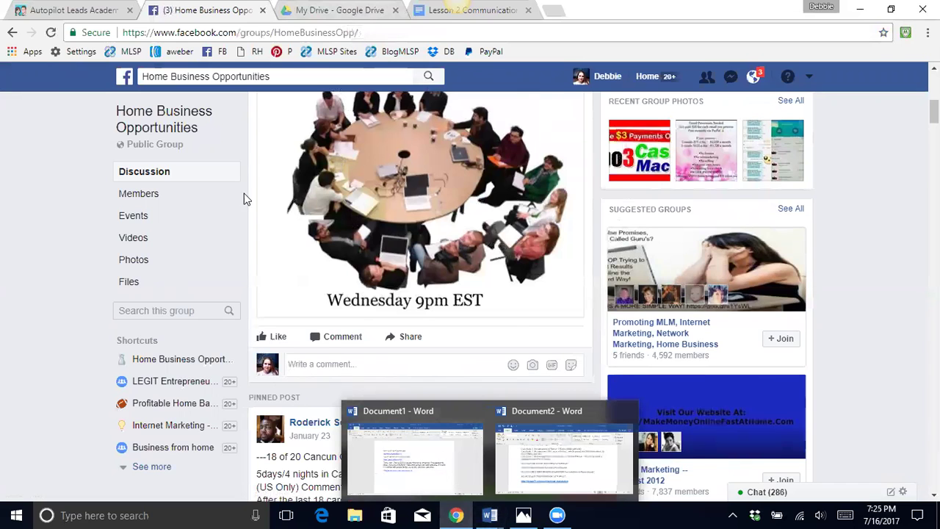
pyautogui.hotkey('alt', 'Left')
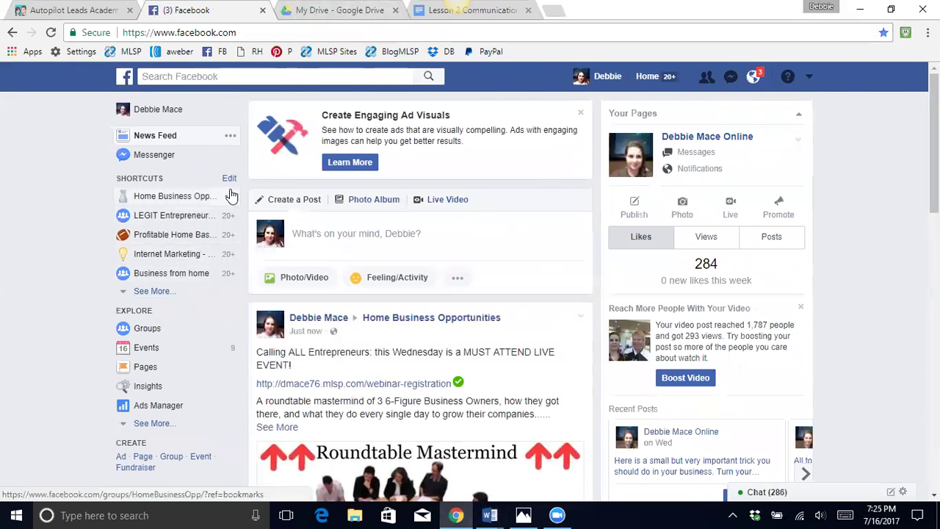
# - Open the LEGIT Entrepreneurs 2017 group and attach the Roundtable image to a new post
pyautogui.click(177, 220)
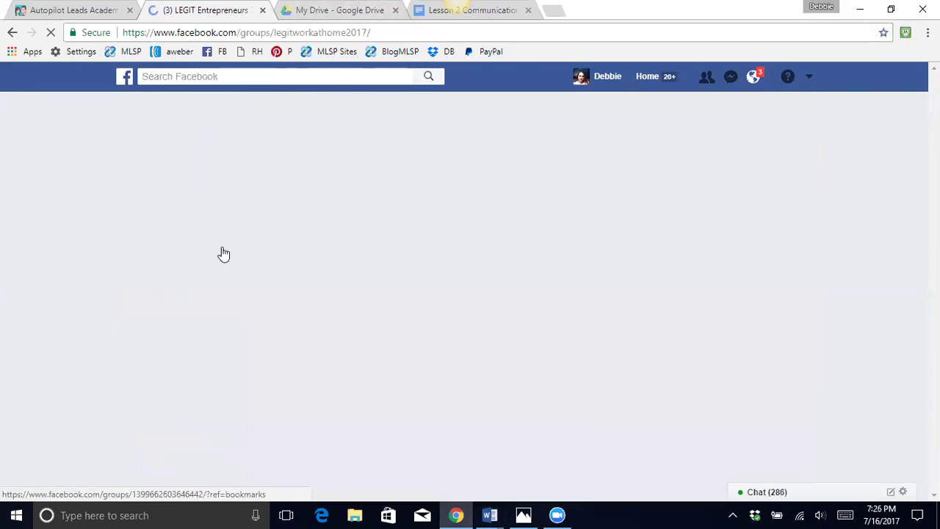
pyautogui.click(314, 251)
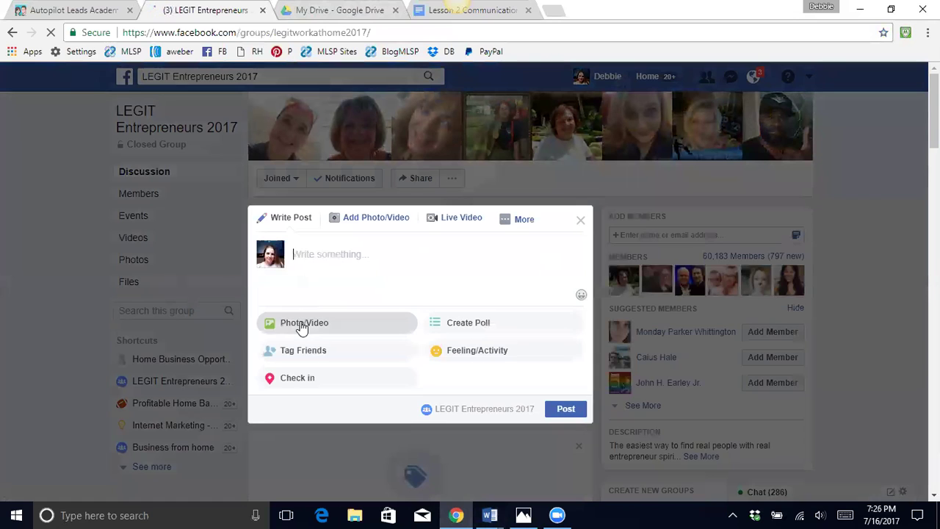
pyautogui.click(301, 323)
pyautogui.scroll(-1, 253, 185)
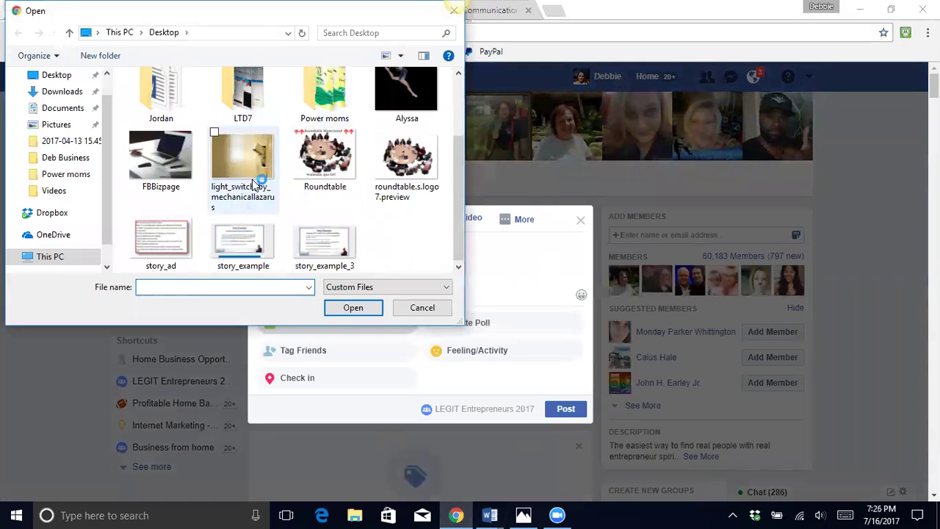
pyautogui.doubleClick(323, 171)
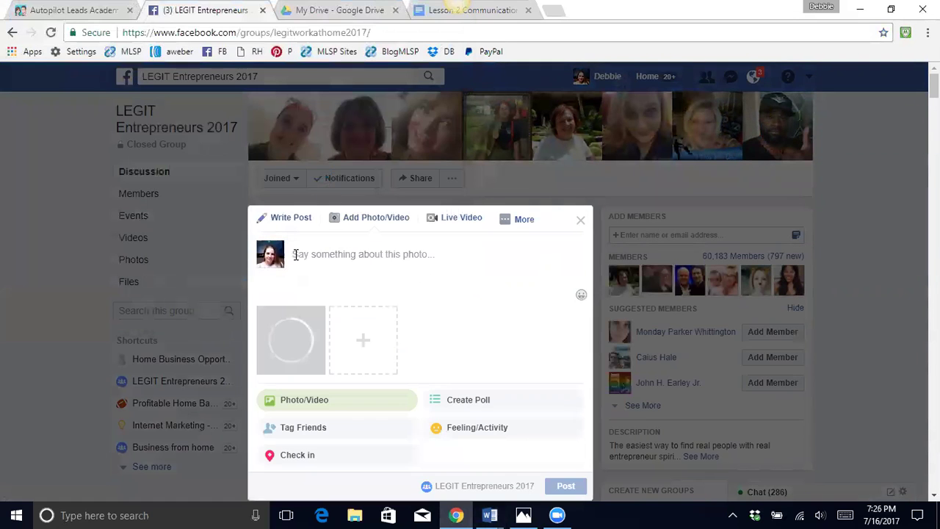
# - Paste the webinar announcement as the post text and publish it to the group
pyautogui.click(296, 254)
pyautogui.hotkey('ctrl', 'v')
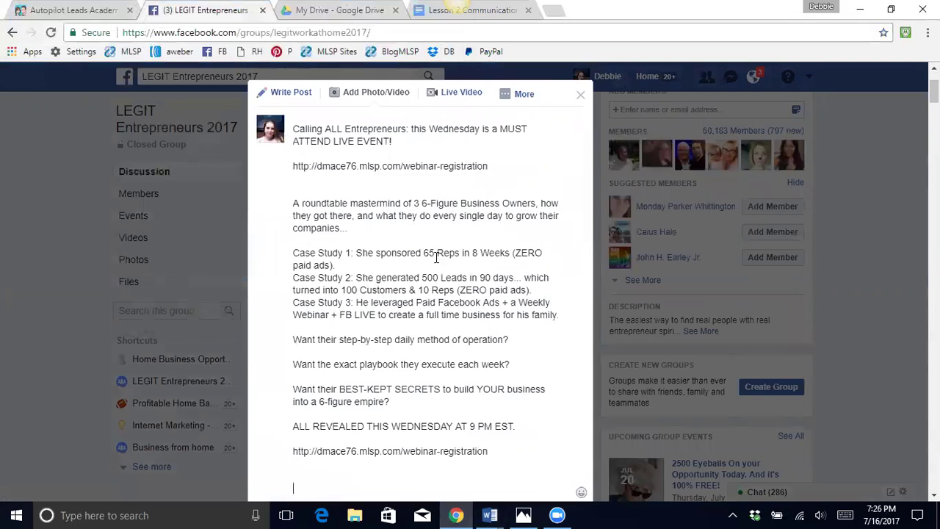
pyautogui.scroll(-4, 429, 263)
pyautogui.click(566, 433)
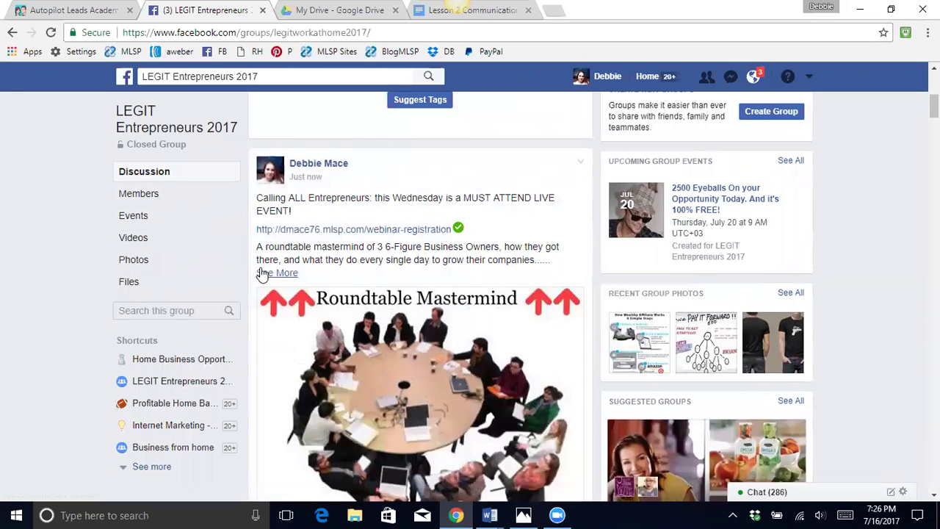
# - From the News Feed, open the Profitable Home Based Businesses group and view recent notifications
pyautogui.click(125, 77)
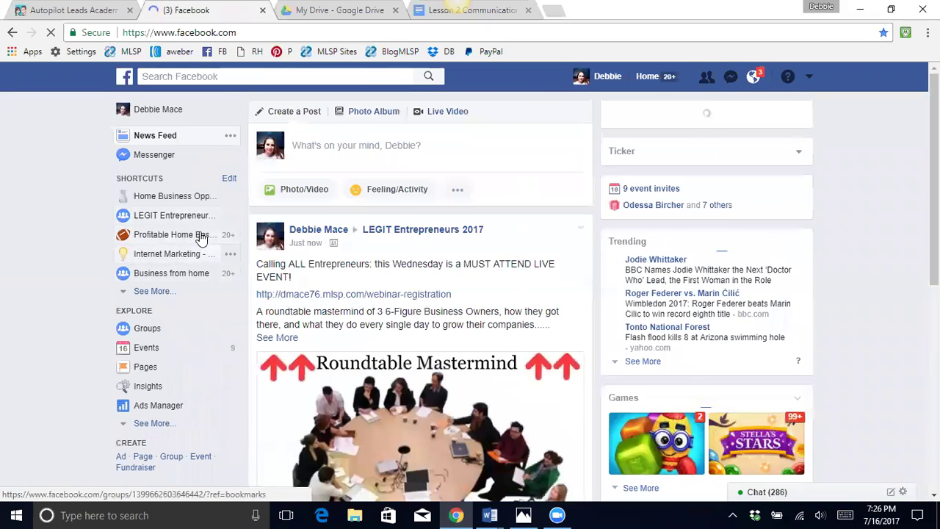
pyautogui.click(200, 235)
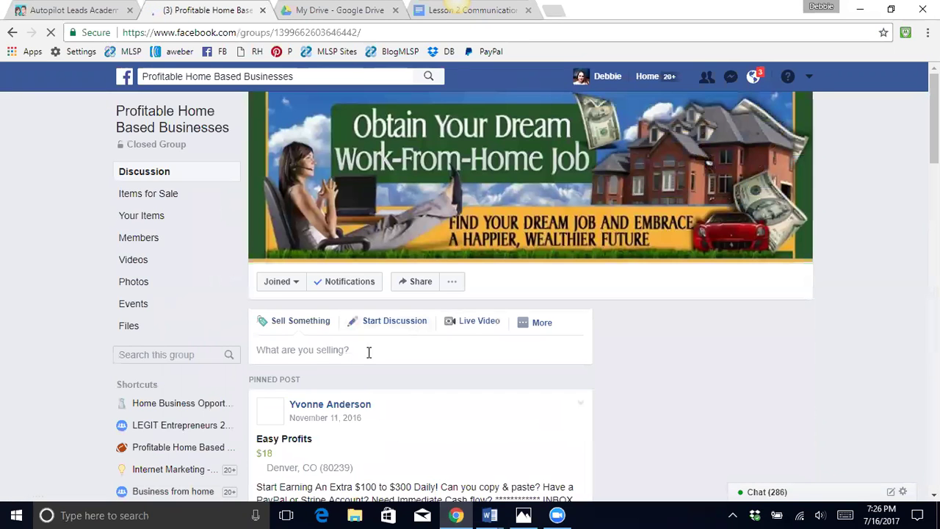
pyautogui.click(753, 78)
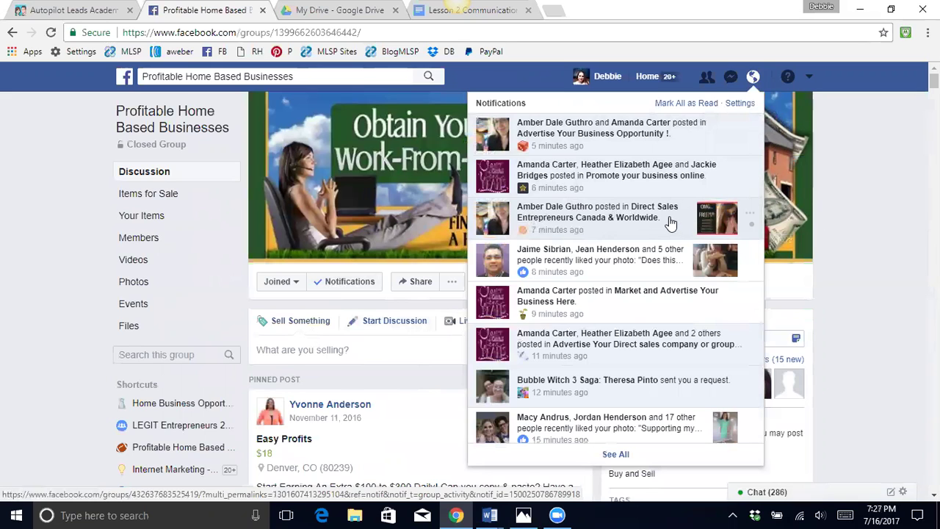
# - Open the Direct Sales Entrepreneurs Canada & Worldwide group from its notification, then review and dismiss notifications
pyautogui.click(600, 213)
pyautogui.scroll(-5, 415, 192)
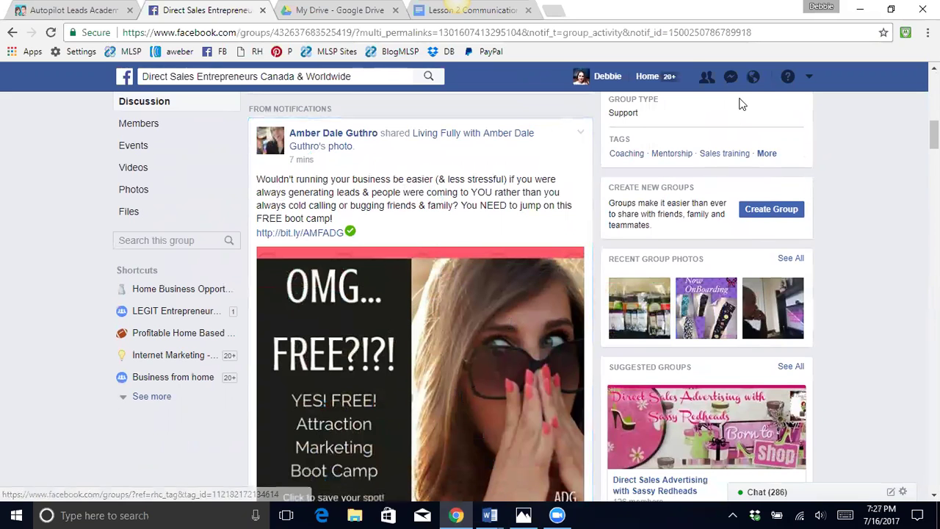
pyautogui.click(754, 77)
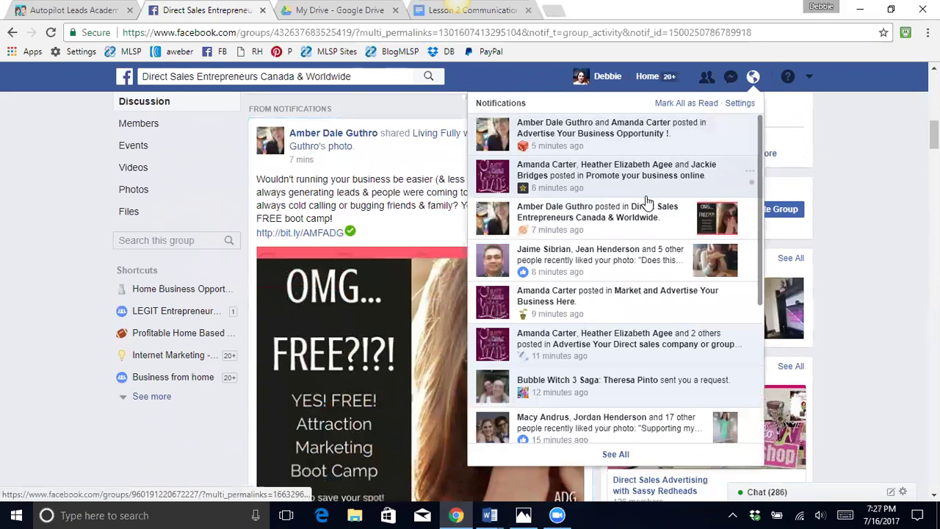
pyautogui.scroll(-2, 648, 202)
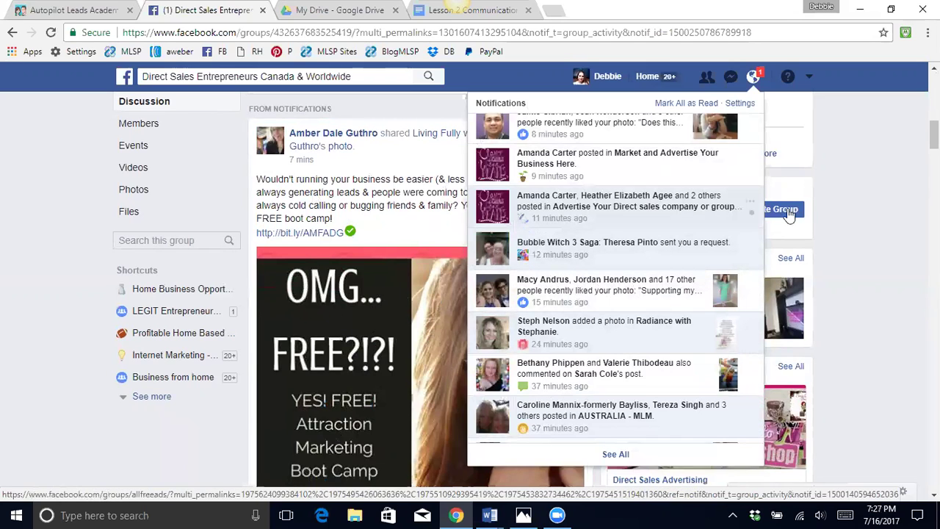
pyautogui.click(848, 215)
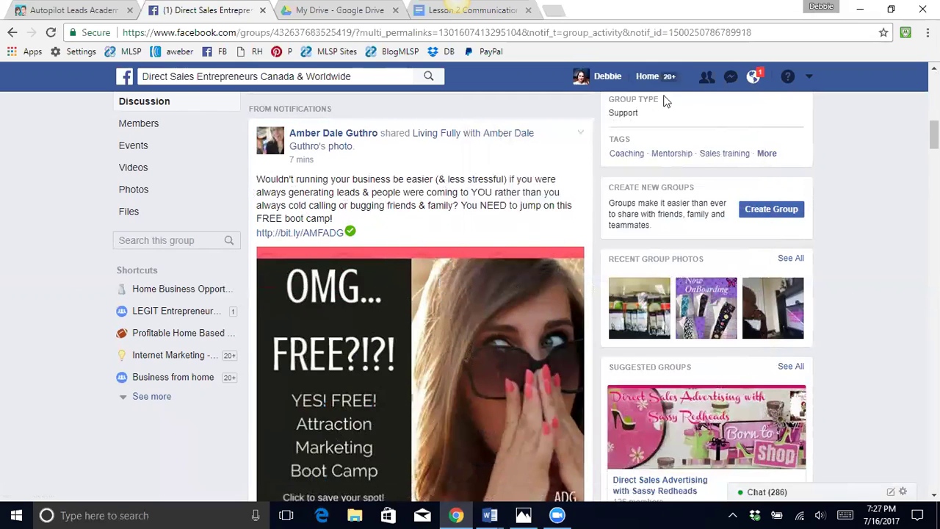
# - Switch to the business Page and expand the full text of the Follow-button video post
pyautogui.click(808, 77)
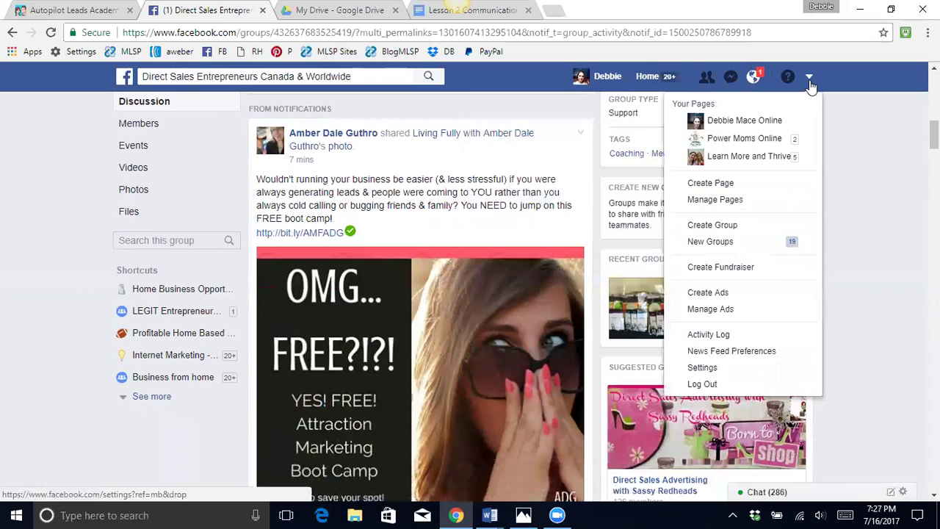
pyautogui.click(756, 125)
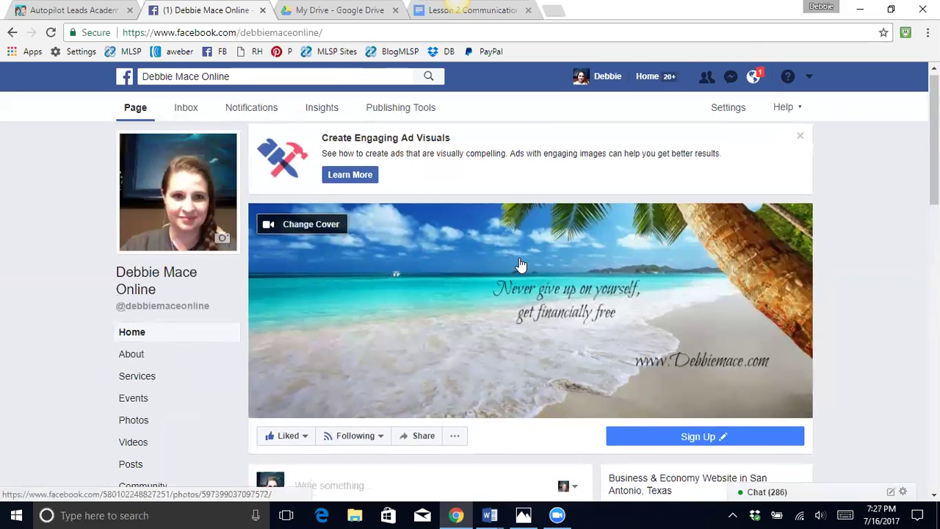
pyautogui.scroll(-2, 514, 264)
pyautogui.scroll(-5, 528, 268)
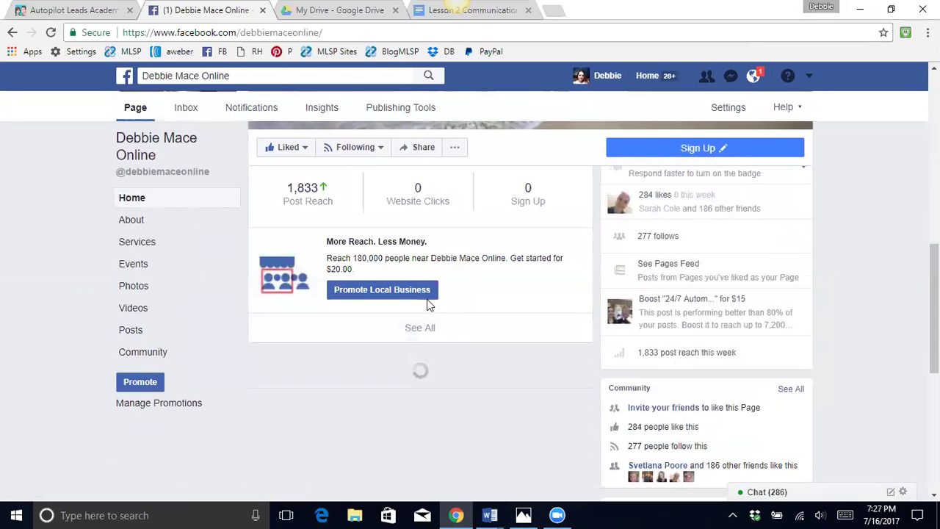
pyautogui.scroll(-10, 424, 294)
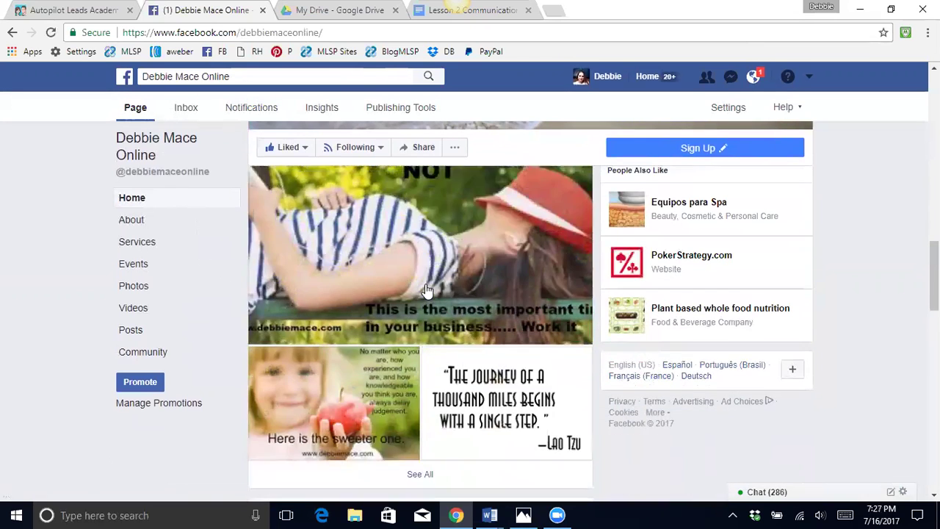
pyautogui.scroll(-5, 430, 286)
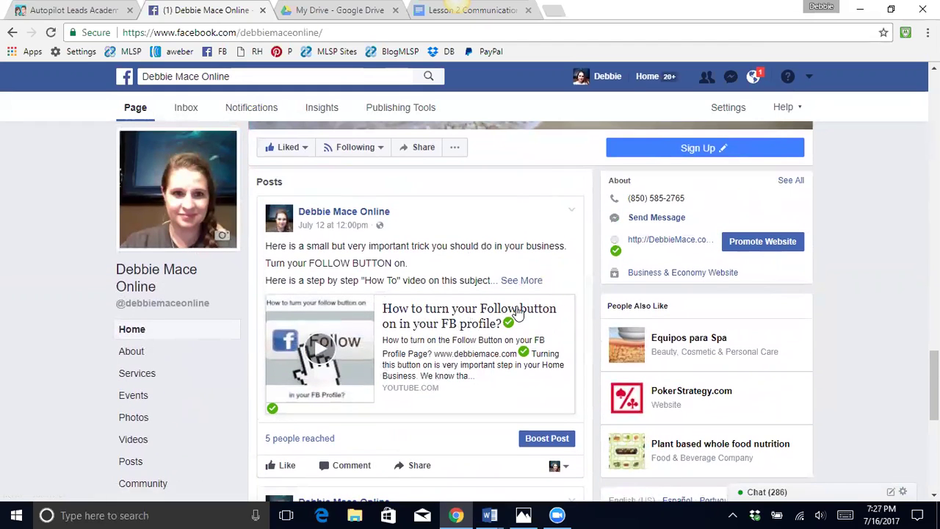
pyautogui.click(526, 282)
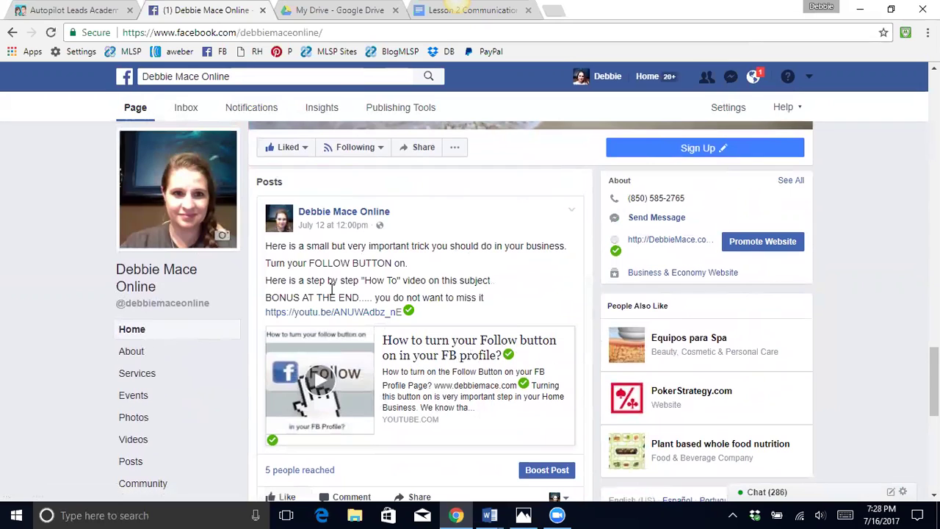
pyautogui.scroll(-1, 481, 295)
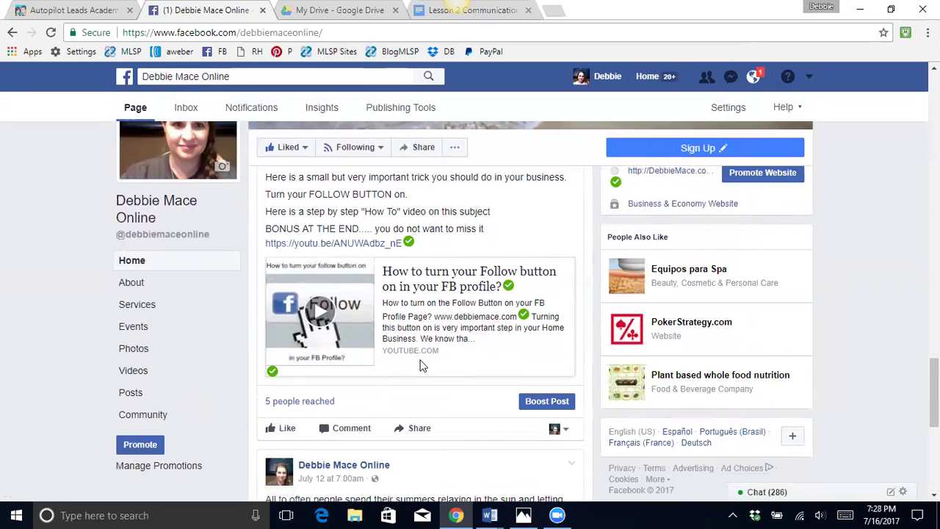
pyautogui.scroll(-1, 445, 352)
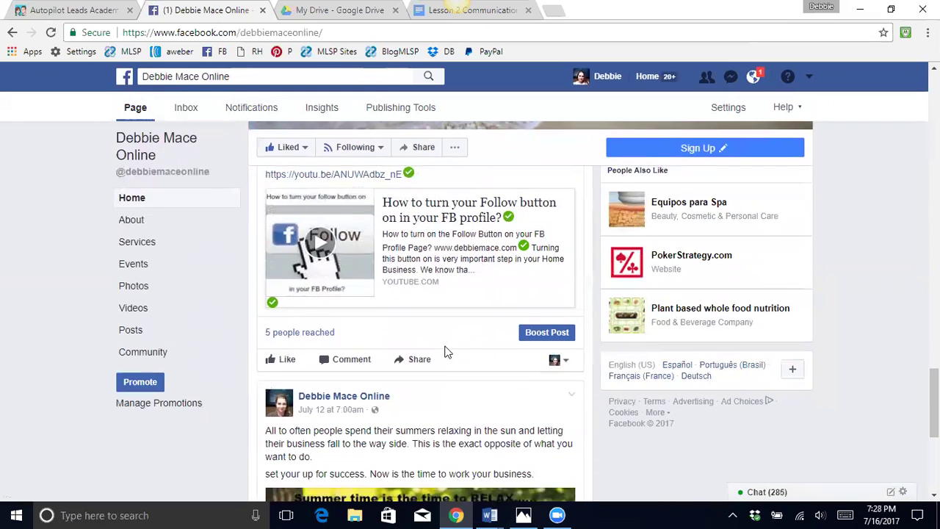
# - Start sharing the Follow-button post, check the destination options, then cancel
pyautogui.click(417, 361)
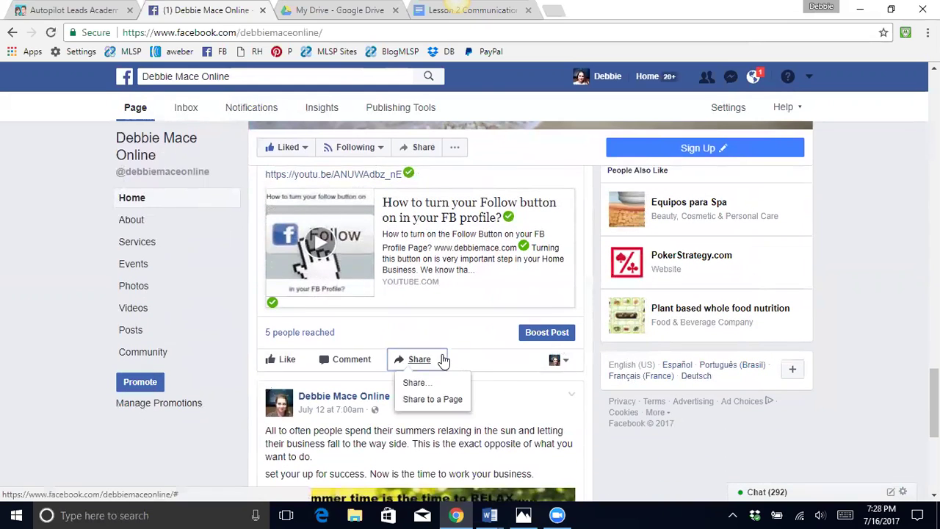
pyautogui.click(433, 400)
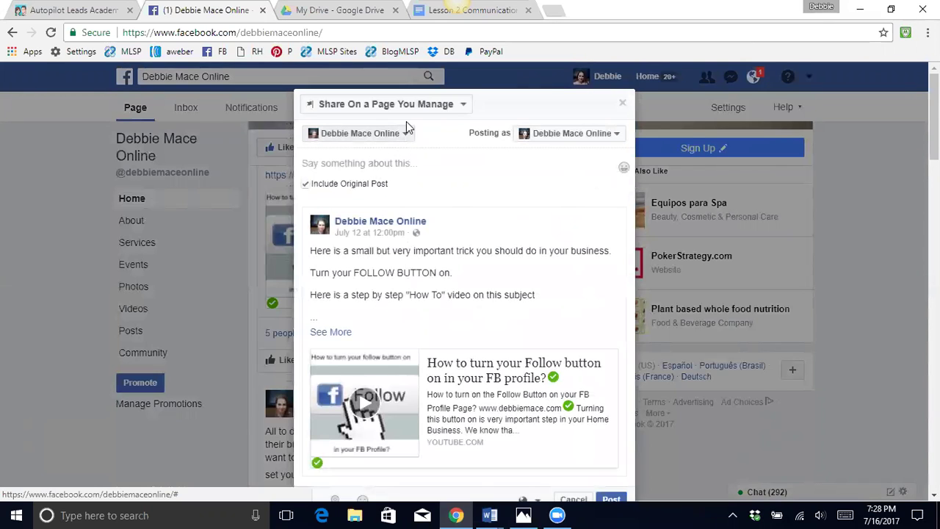
pyautogui.click(463, 105)
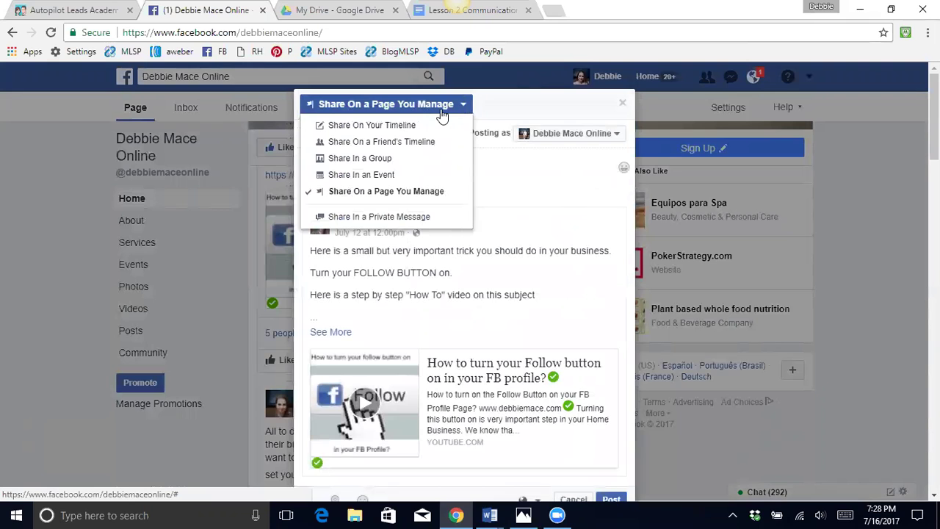
pyautogui.click(623, 103)
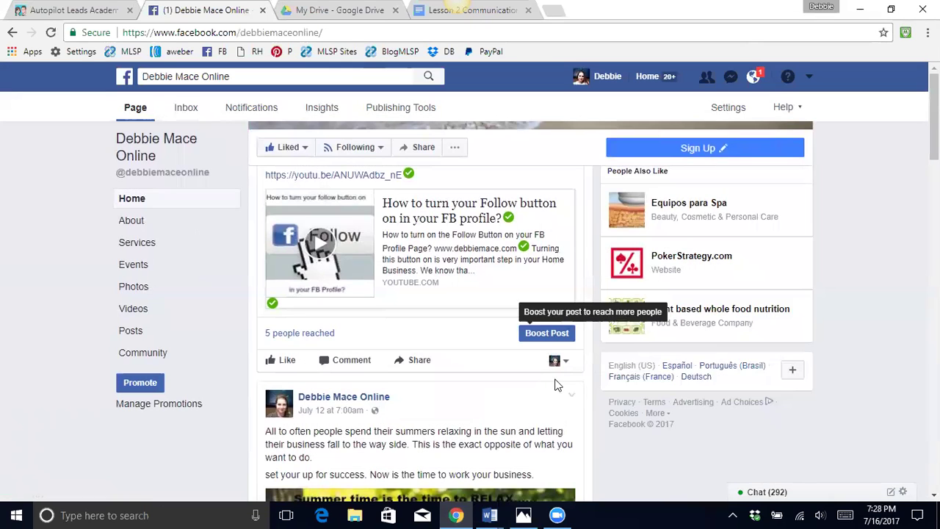
# - Share the post into the Work at Home - Network Marketers - Home Business group, searching 'ho'
pyautogui.click(415, 359)
pyautogui.click(415, 383)
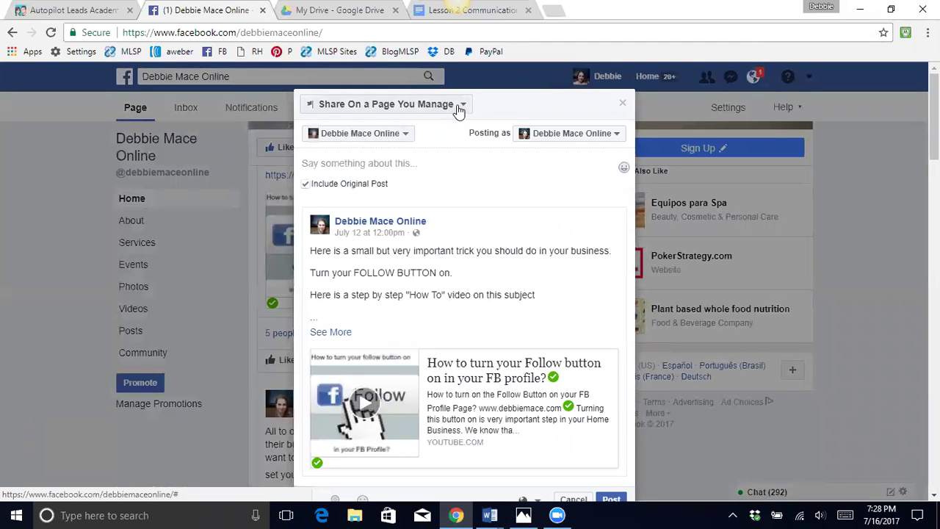
pyautogui.click(459, 108)
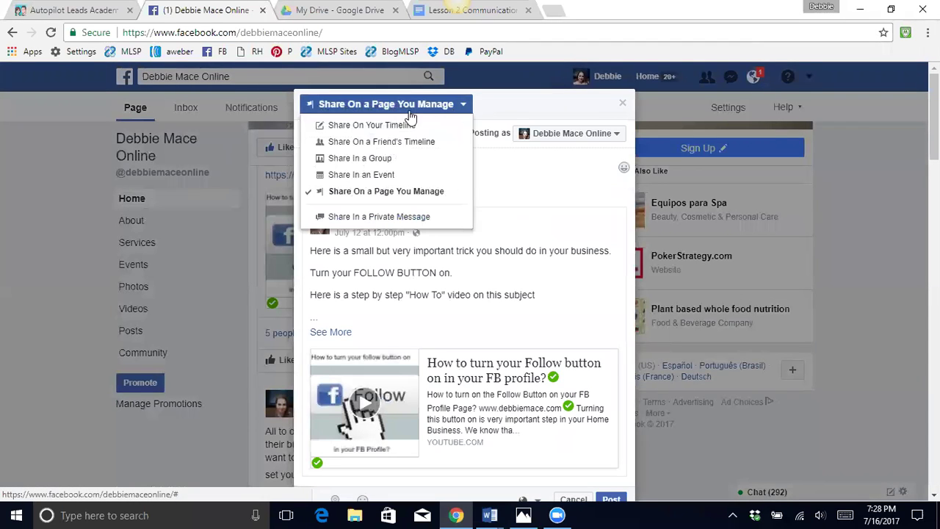
pyautogui.click(387, 158)
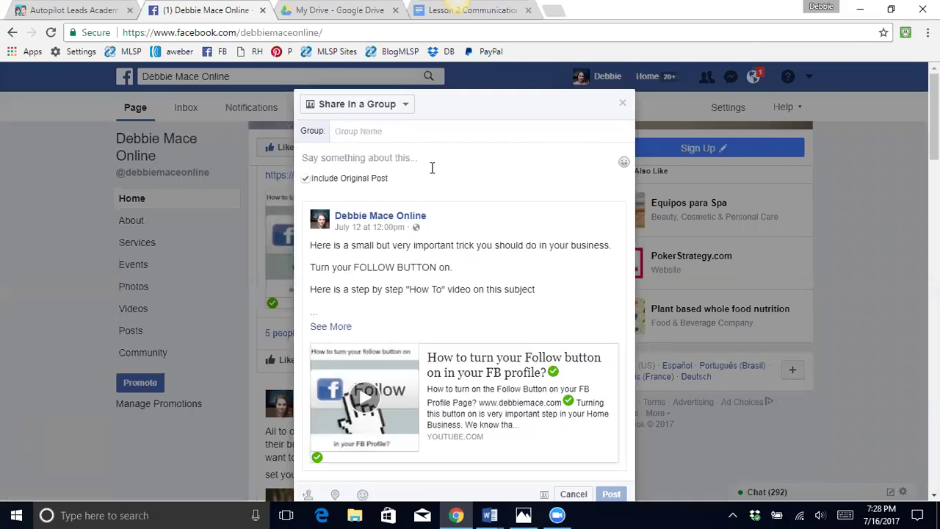
pyautogui.write('home')
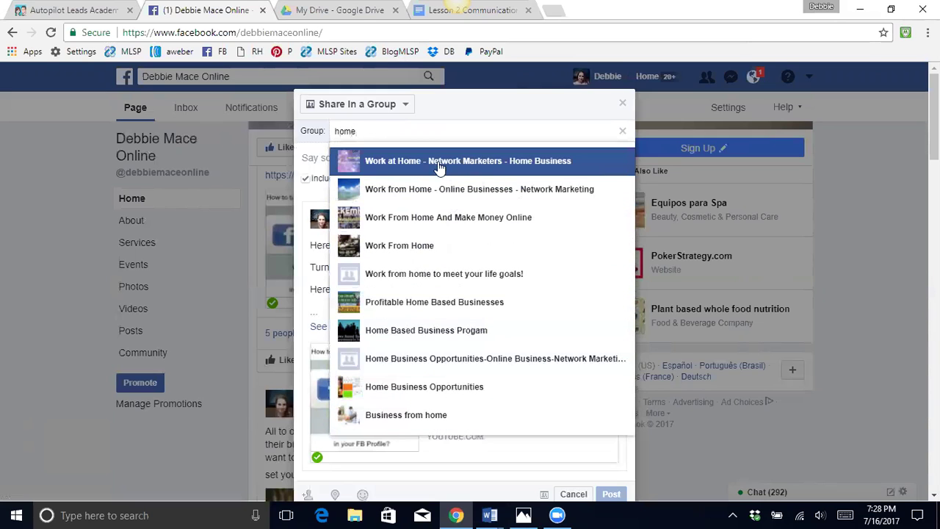
pyautogui.click(415, 164)
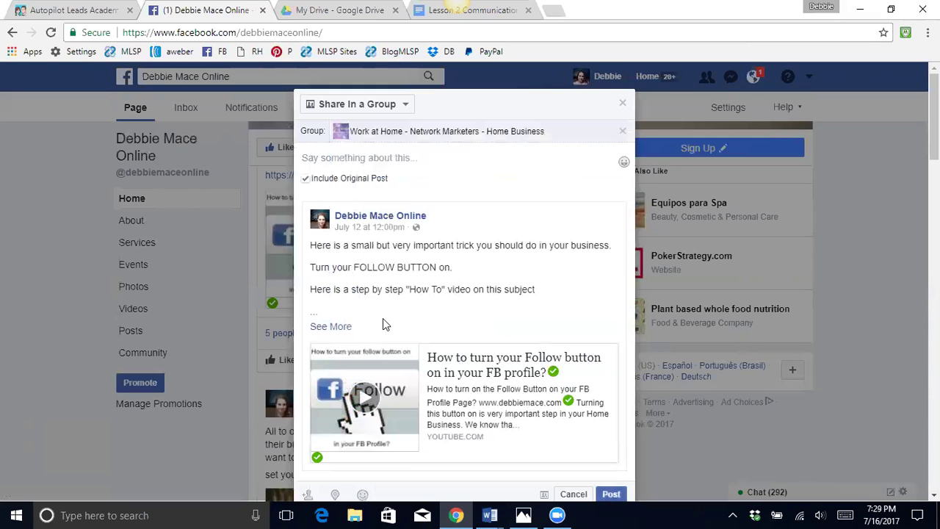
pyautogui.scroll(-2, 473, 312)
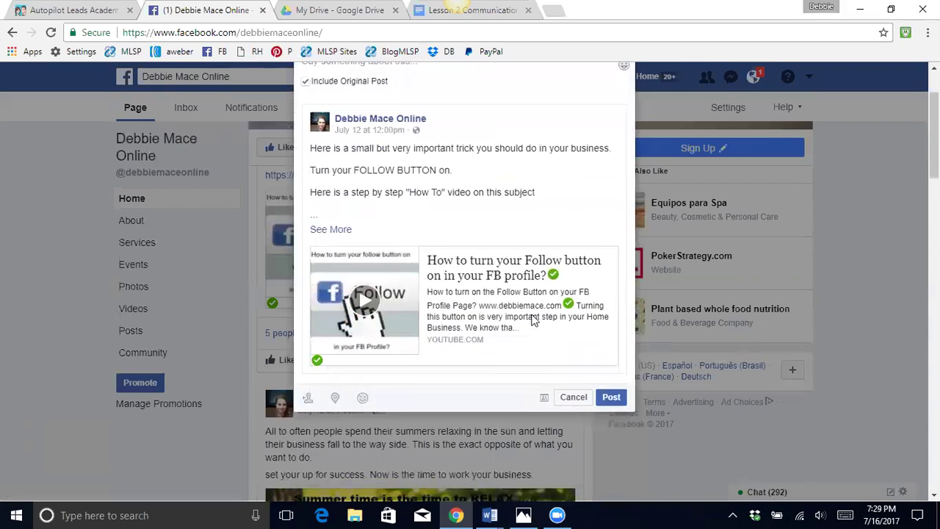
pyautogui.click(604, 358)
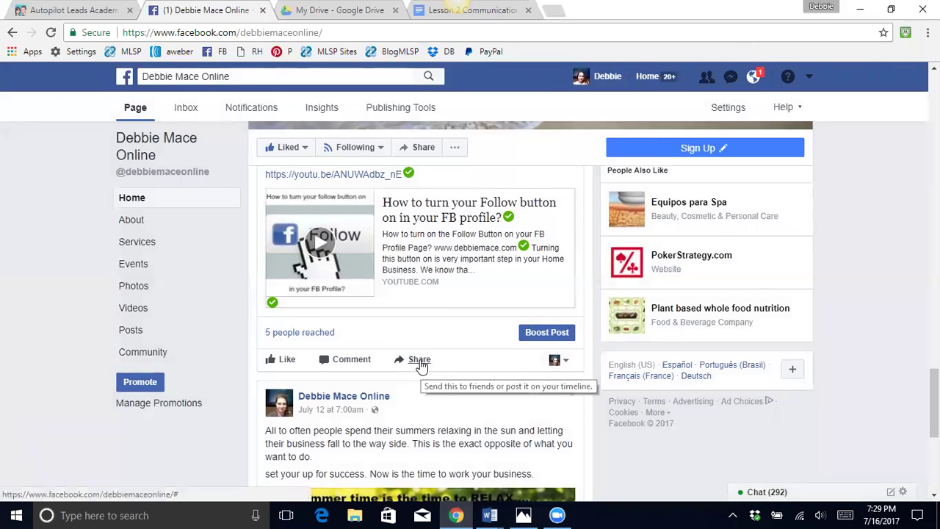
# - Start a new Page post and attach the Roundtable Mastermind image from the Desktop
pyautogui.click(420, 362)
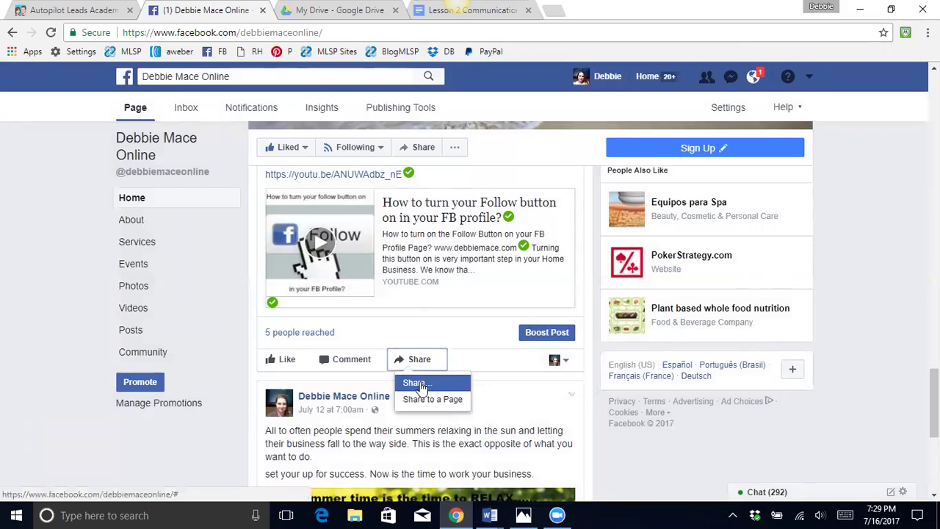
pyautogui.scroll(9, 367, 360)
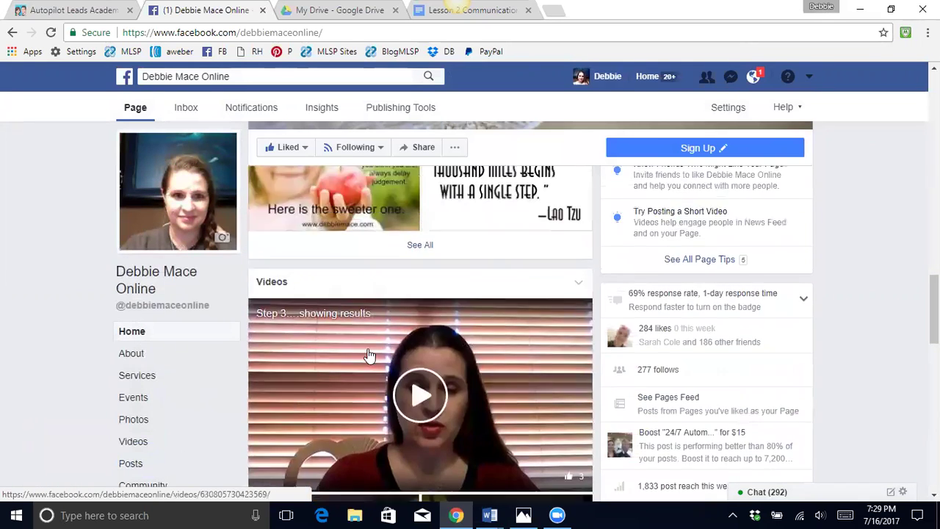
pyautogui.scroll(10, 367, 357)
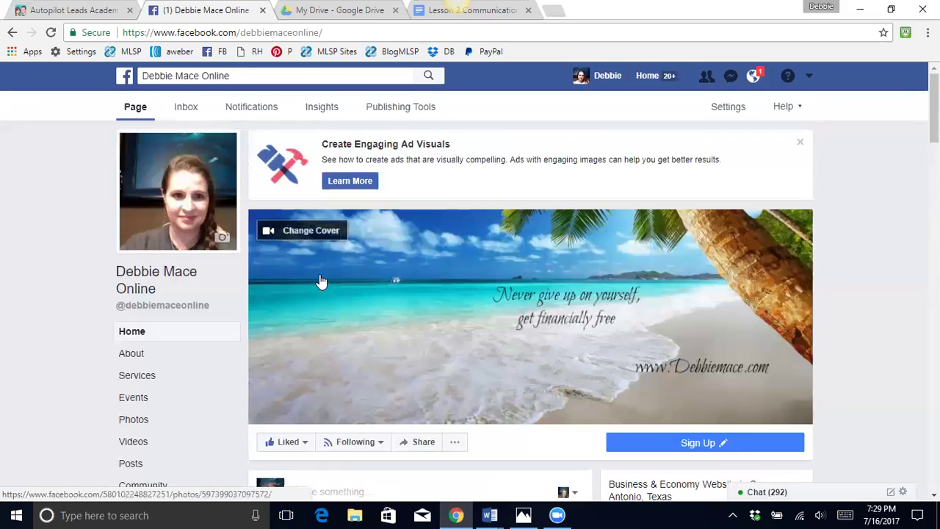
pyautogui.scroll(-3, 330, 272)
pyautogui.click(309, 287)
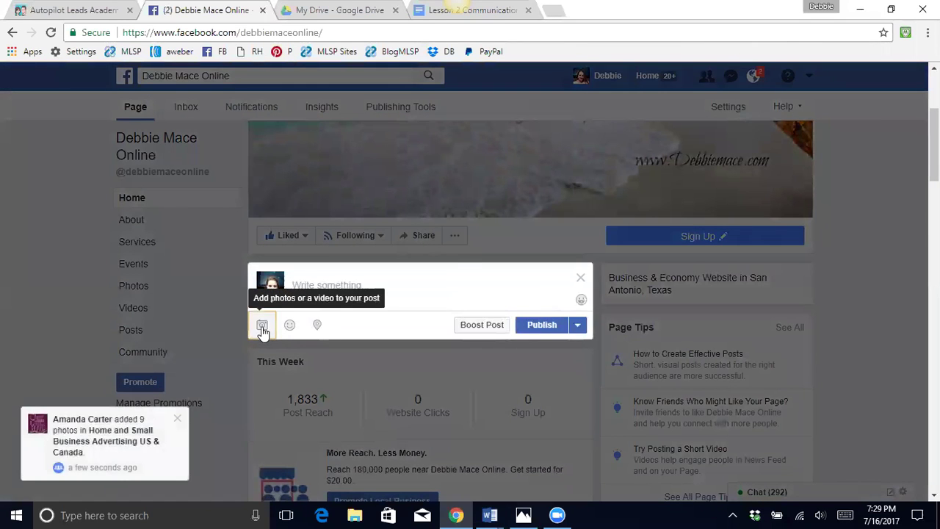
pyautogui.click(263, 327)
pyautogui.scroll(-1, 246, 176)
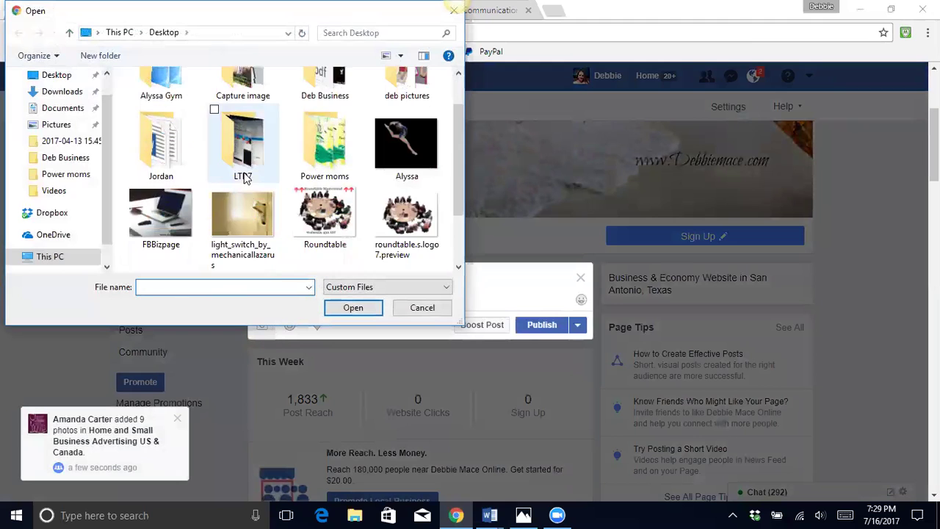
pyautogui.click(317, 221)
pyautogui.click(353, 306)
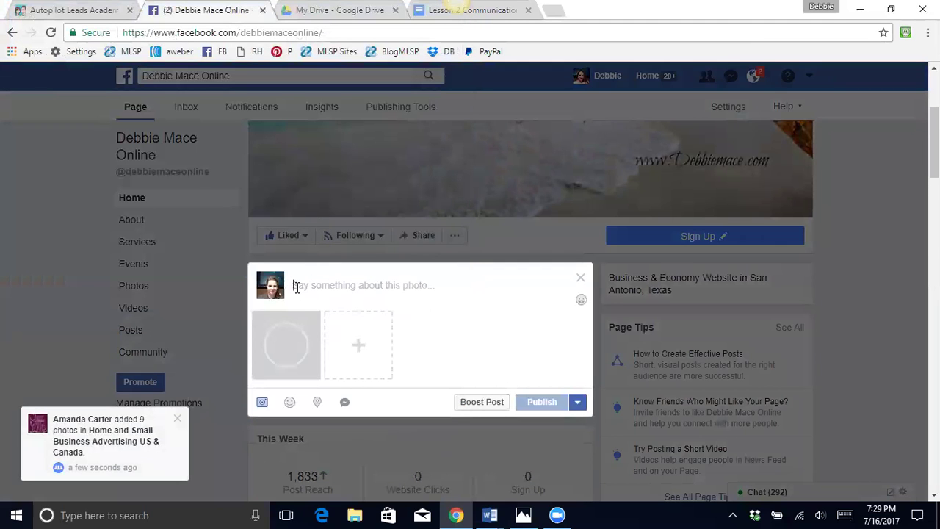
# - Paste the Wednesday 9 PM EST webinar announcement as the caption and publish
pyautogui.click(298, 289)
pyautogui.scroll(-3, 389, 286)
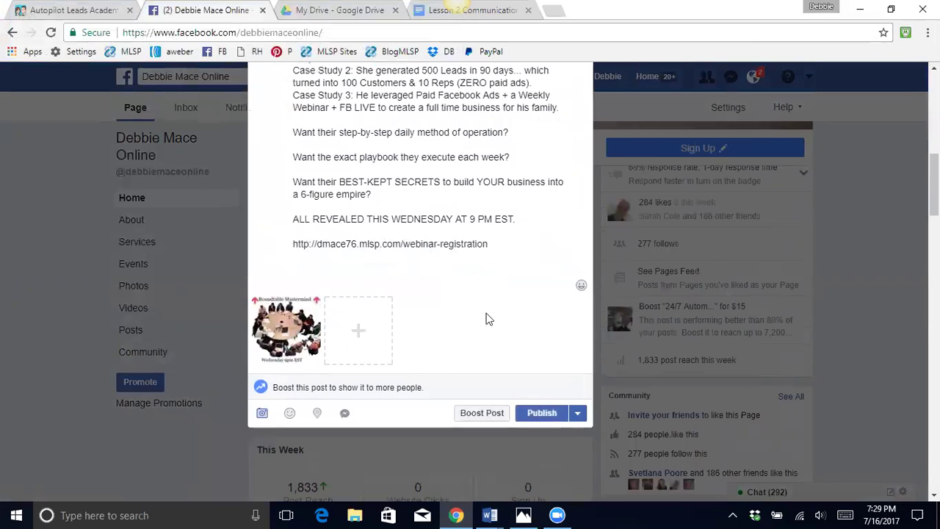
pyautogui.click(543, 414)
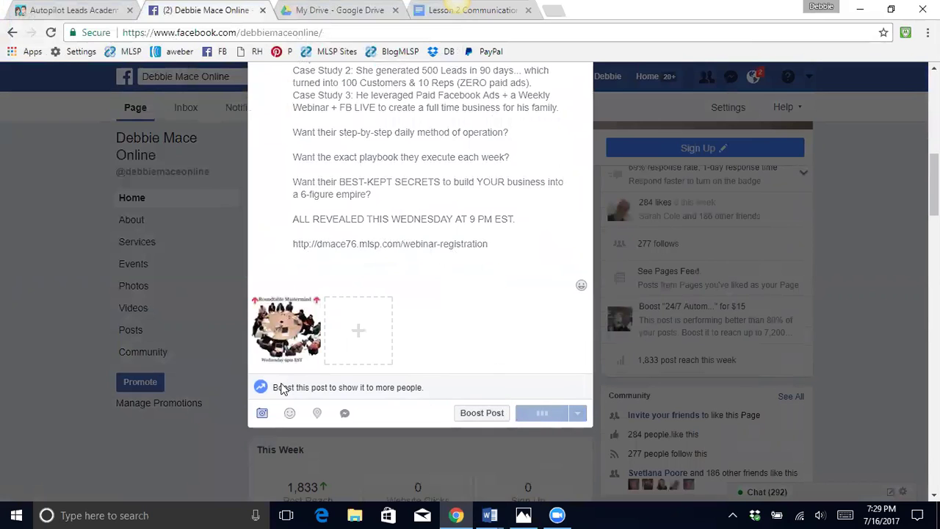
# - Share the Roundtable post in a group, searching 'home' to find Work from Home - Online Businesses - Network Marketing
pyautogui.scroll(-7, 321, 213)
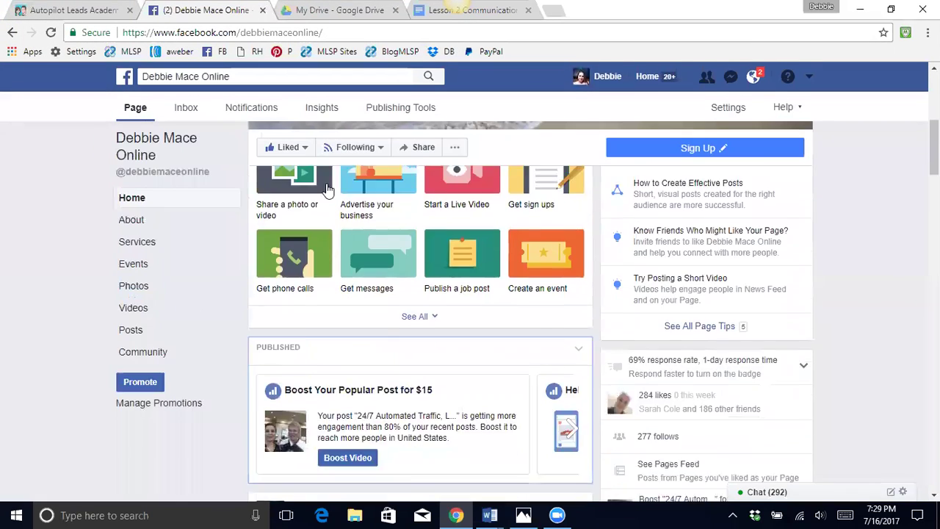
pyautogui.scroll(-5, 327, 183)
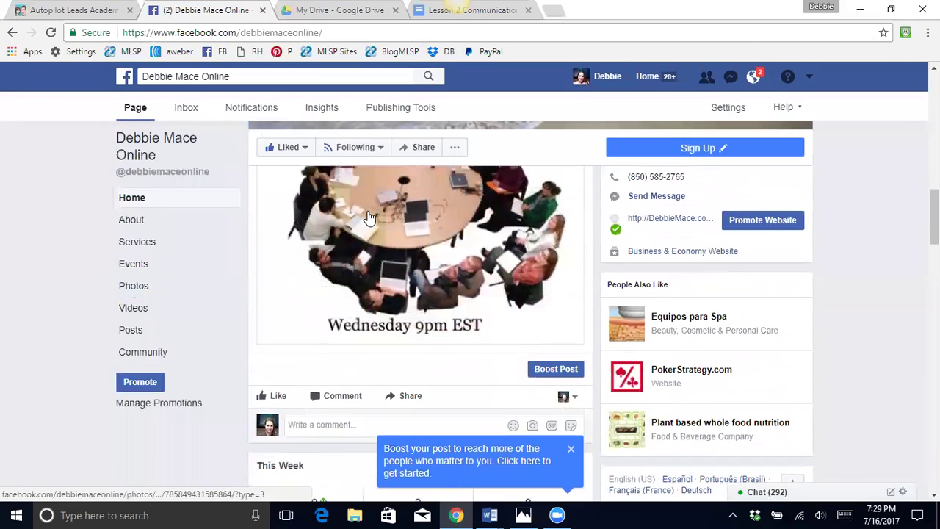
pyautogui.click(411, 394)
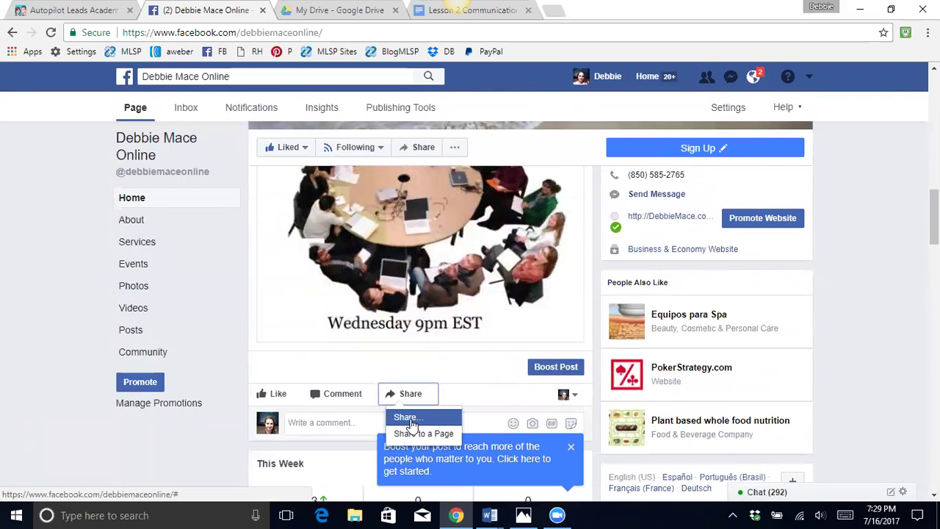
pyautogui.click(411, 418)
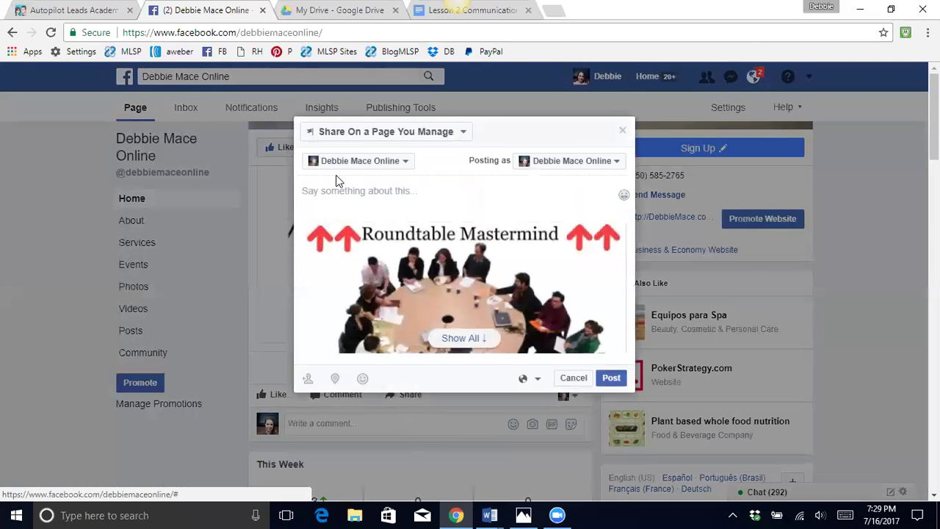
pyautogui.click(459, 132)
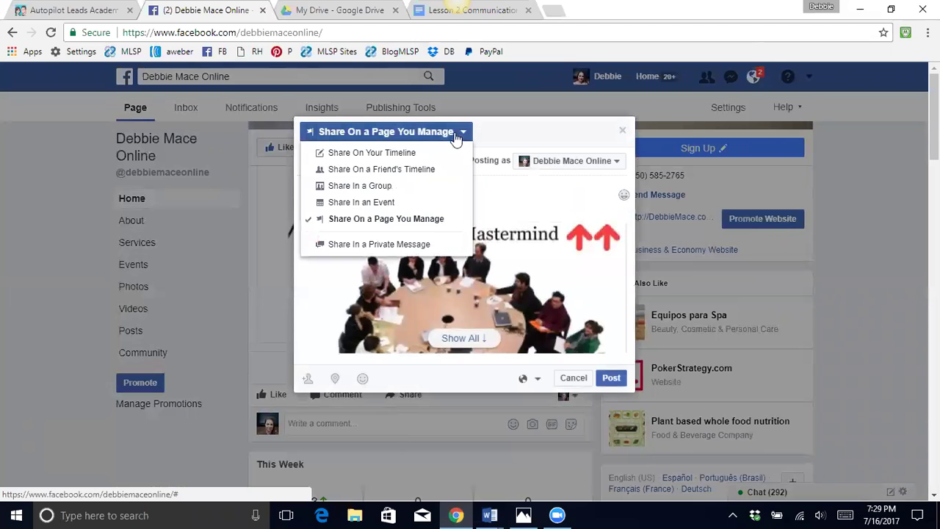
pyautogui.click(384, 187)
pyautogui.click(348, 160)
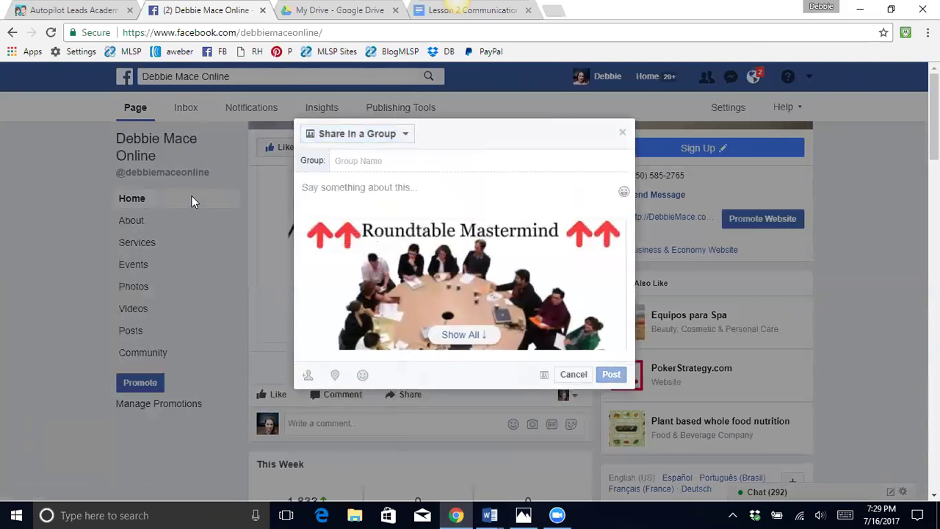
pyautogui.write('home')
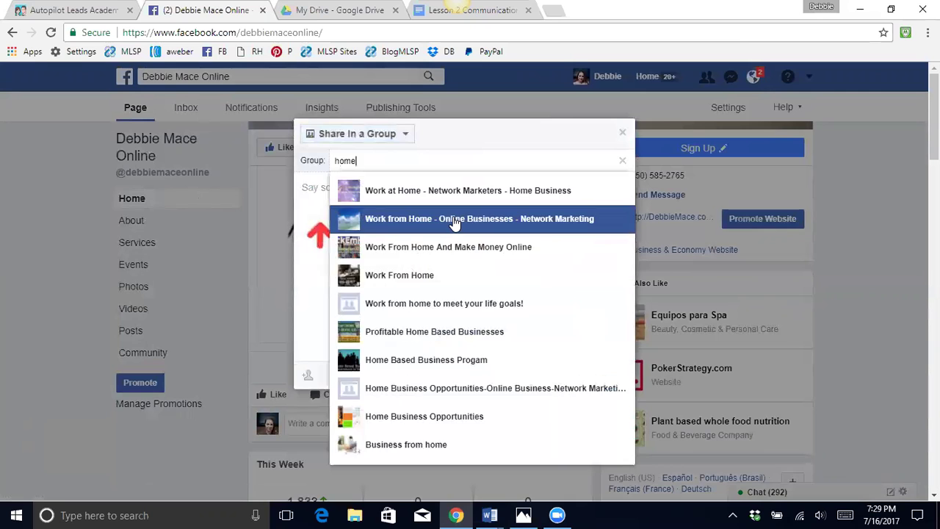
pyautogui.click(453, 221)
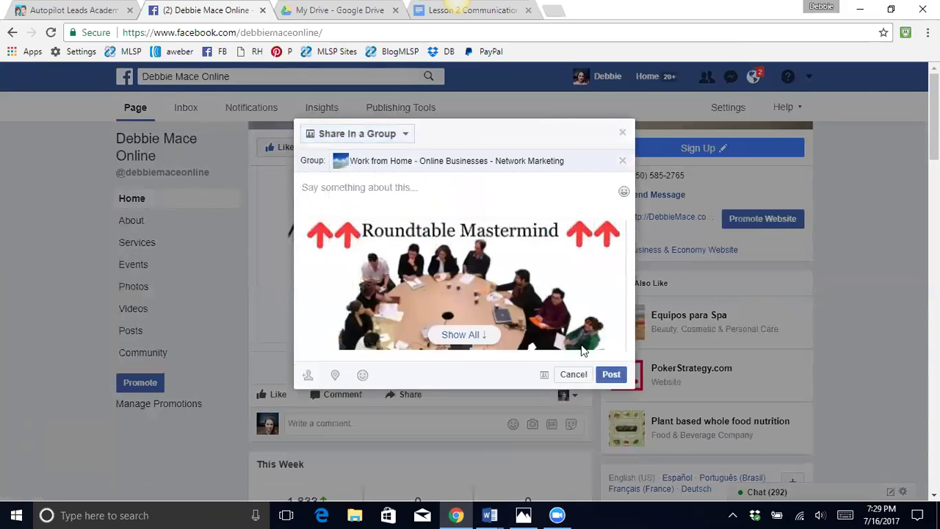
pyautogui.click(611, 374)
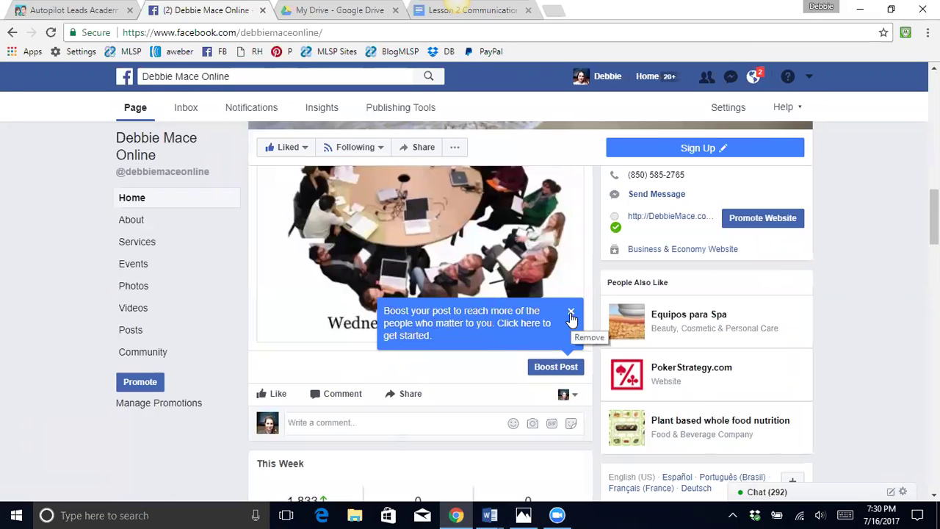
# - Dismiss the boost tip and share the Roundtable post to the Work From Home group, searching 'ho'
pyautogui.click(572, 317)
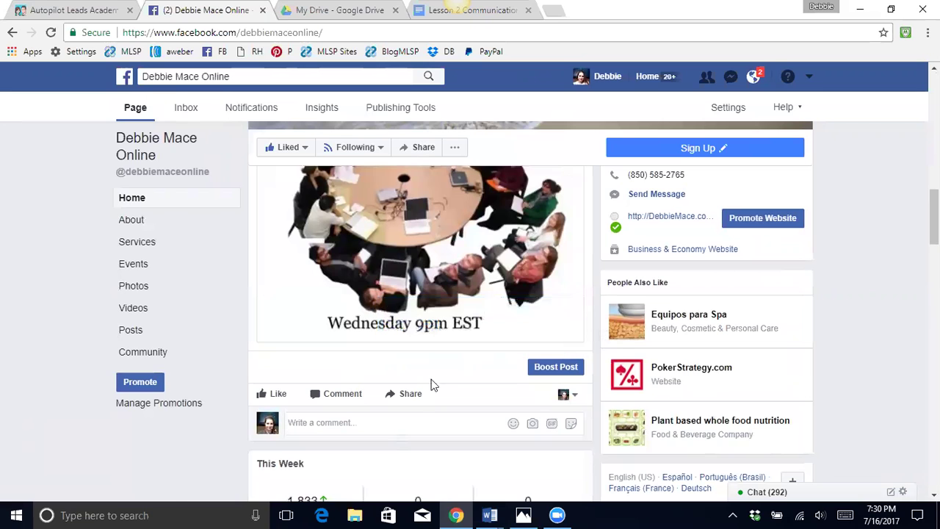
pyautogui.click(414, 395)
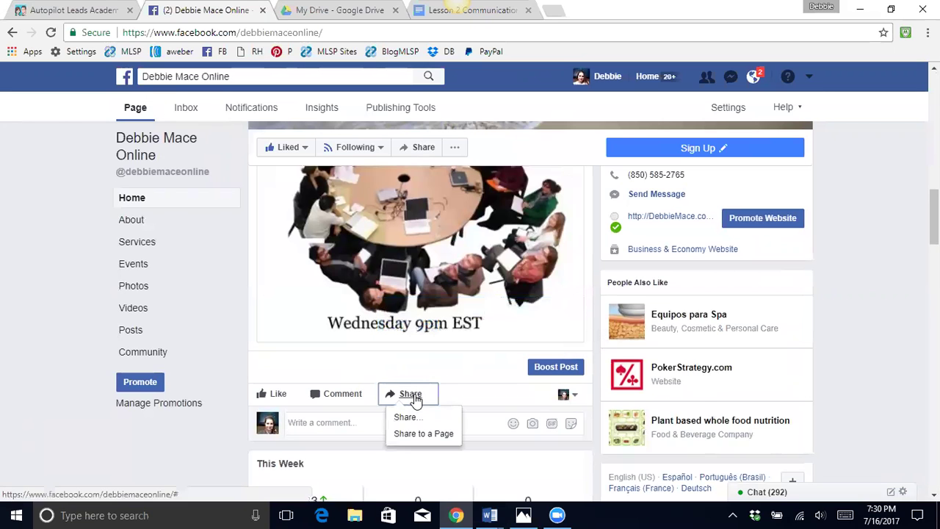
pyautogui.click(423, 433)
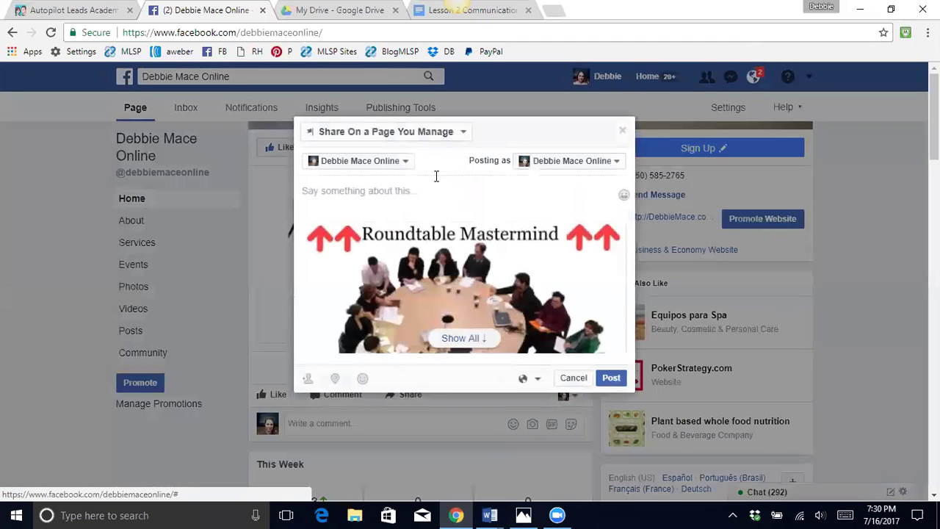
pyautogui.click(461, 132)
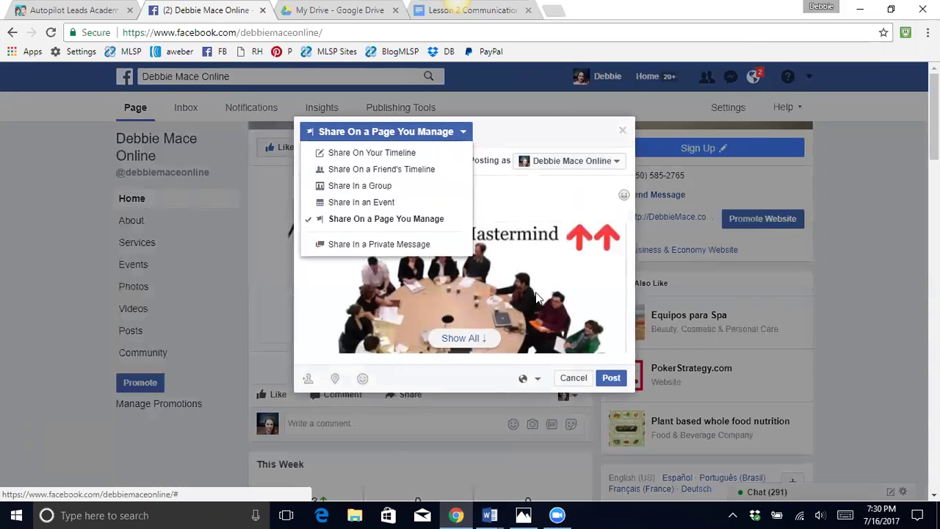
pyautogui.click(374, 186)
pyautogui.click(402, 133)
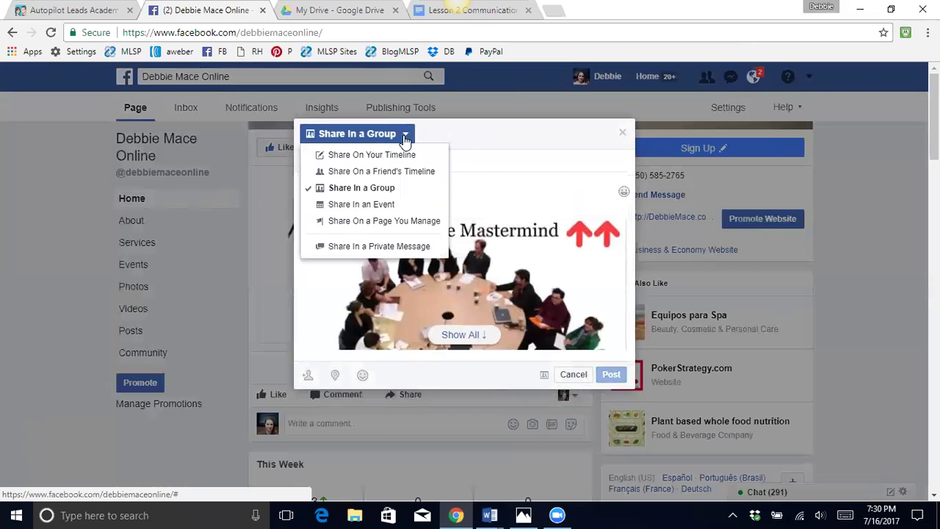
pyautogui.click(481, 157)
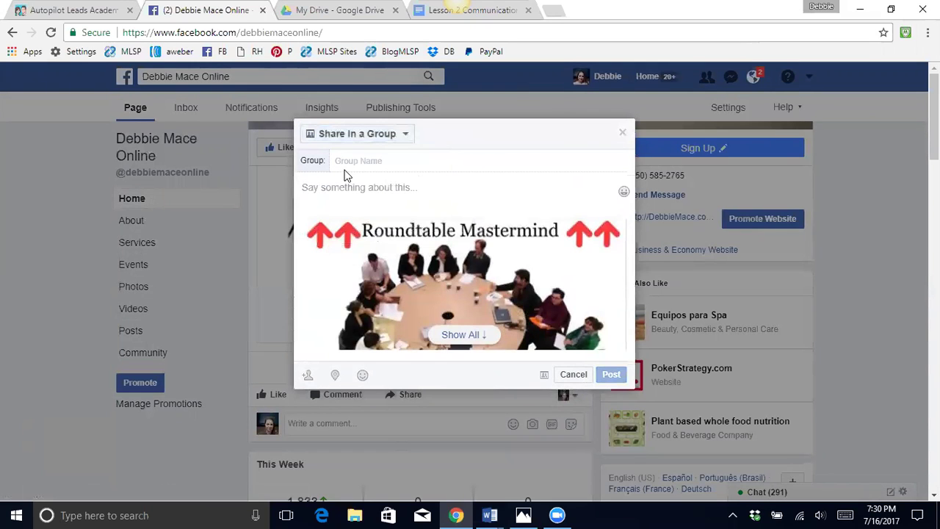
pyautogui.write('home')
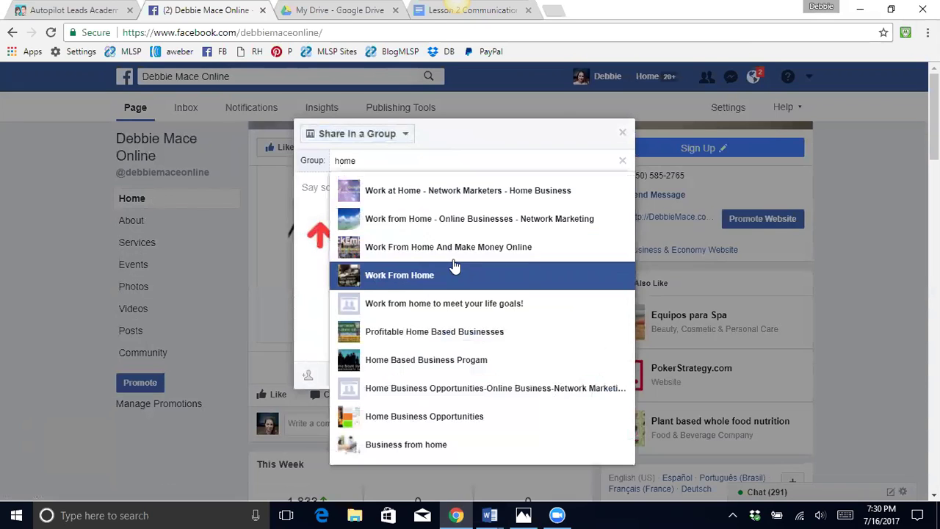
pyautogui.click(433, 275)
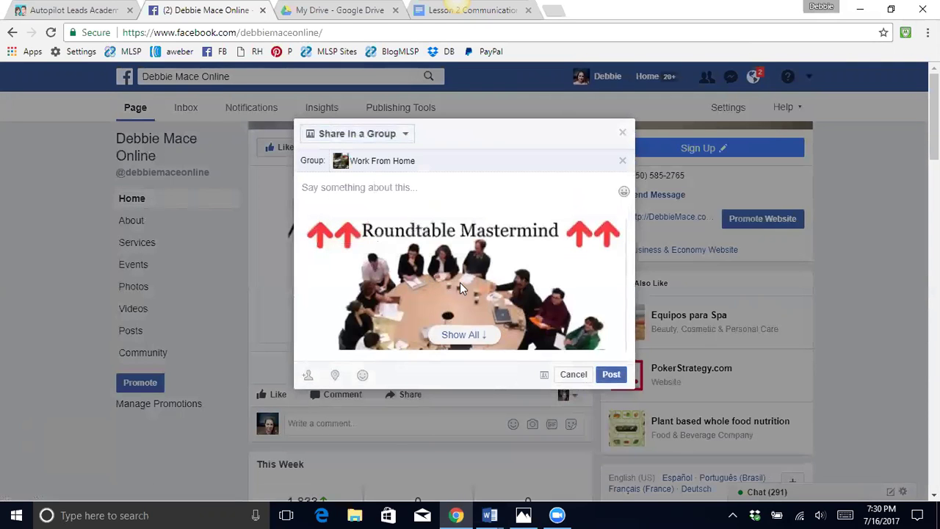
pyautogui.click(608, 376)
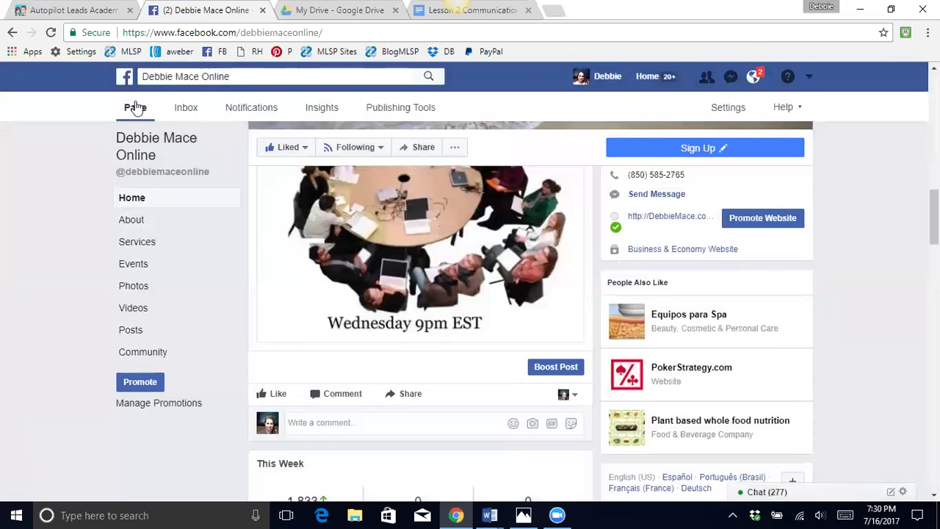
# - Reload the business Page, then return to the personal News Feed
pyautogui.click(135, 108)
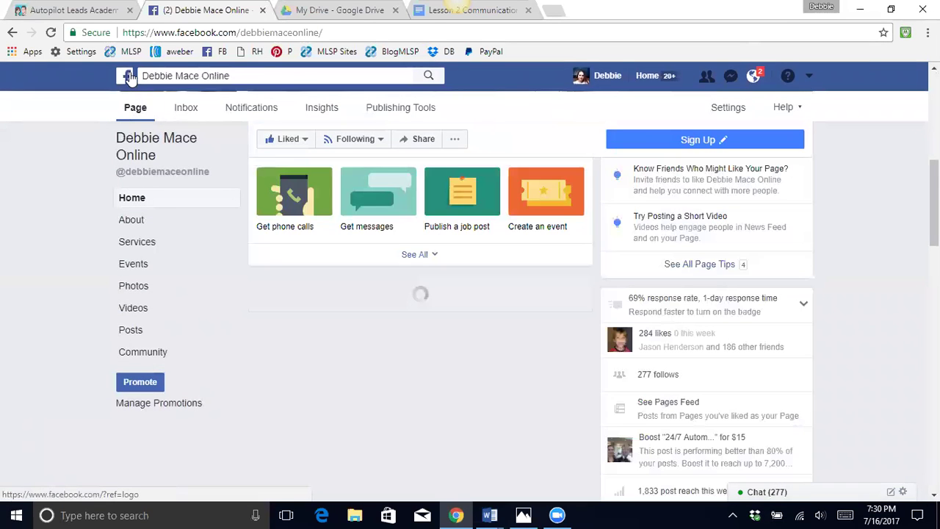
pyautogui.click(129, 76)
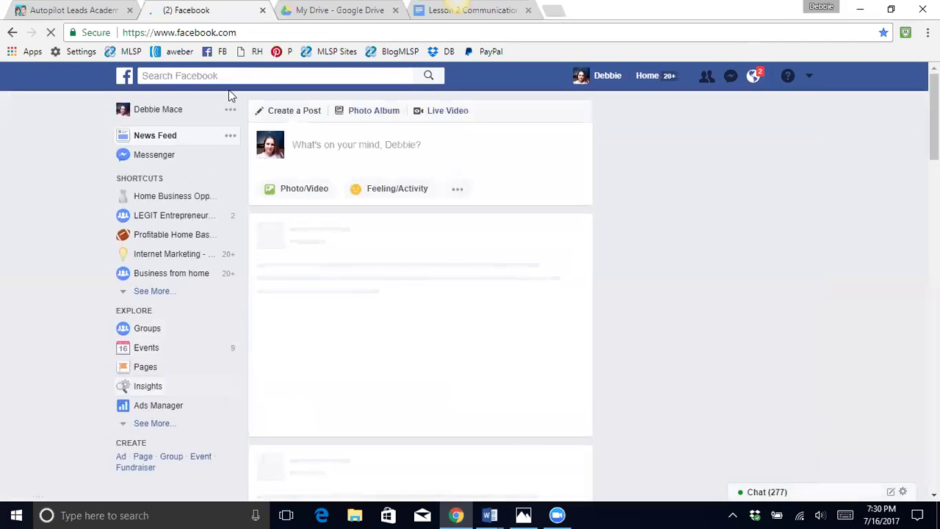